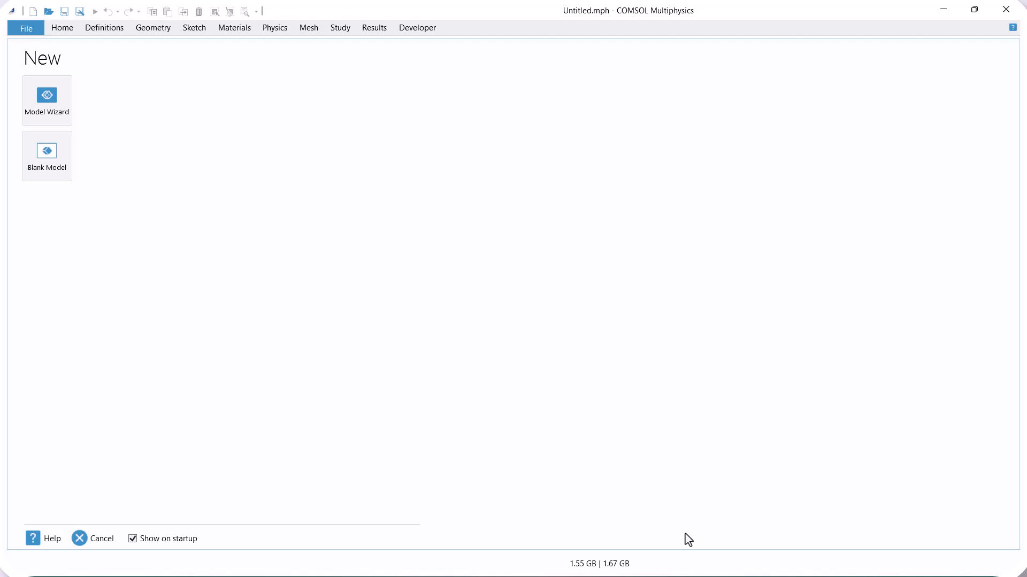
Step: Start a new 2D model and add Transport of Diluted Species physics
left_click(50, 107)
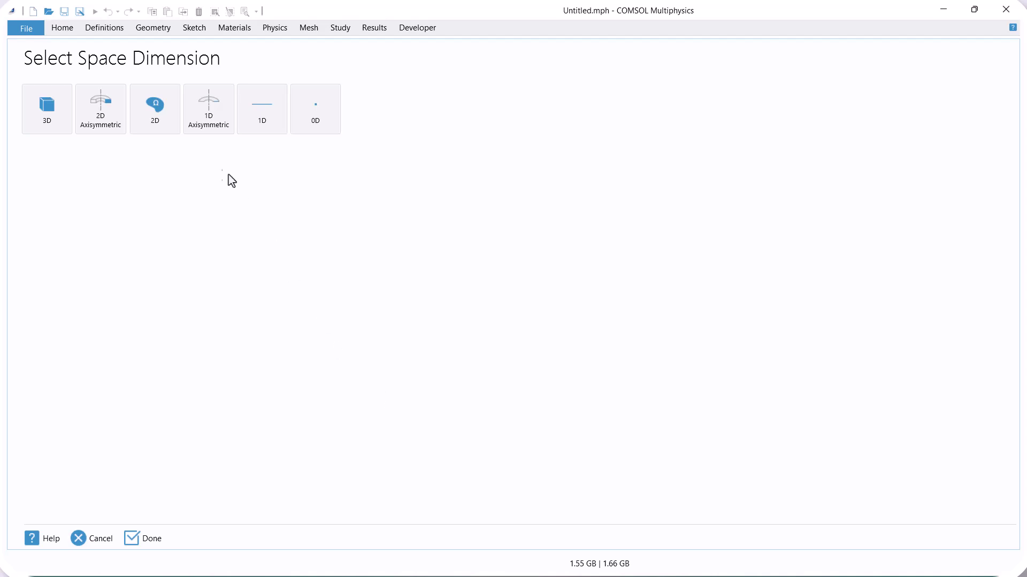
left_click(154, 127)
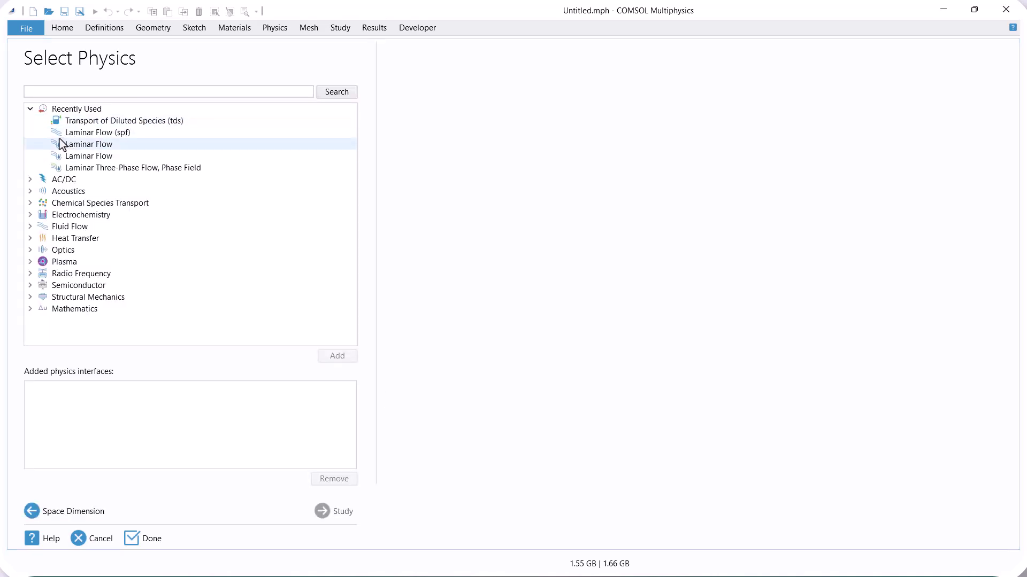
left_click(31, 110)
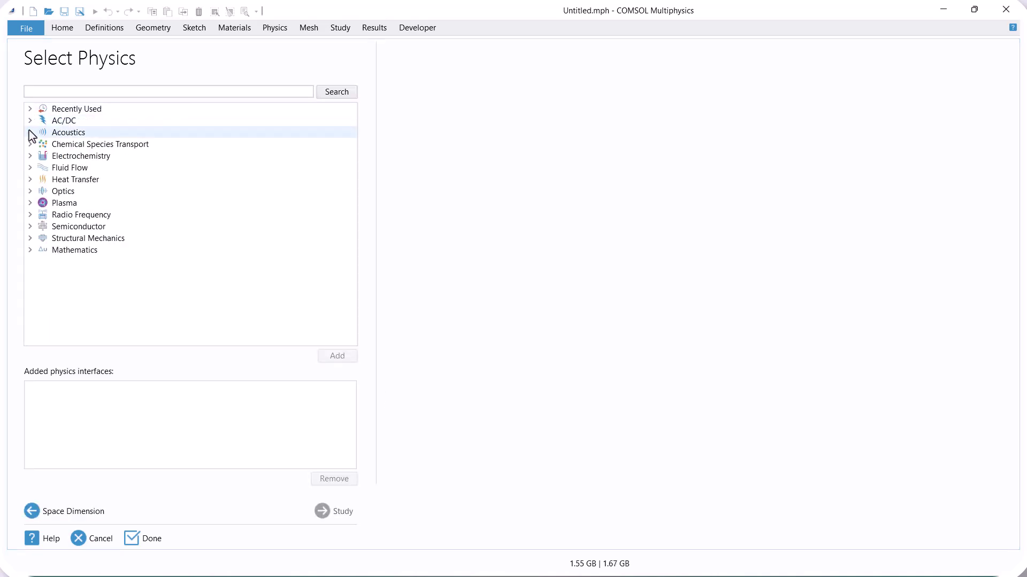
left_click(31, 144)
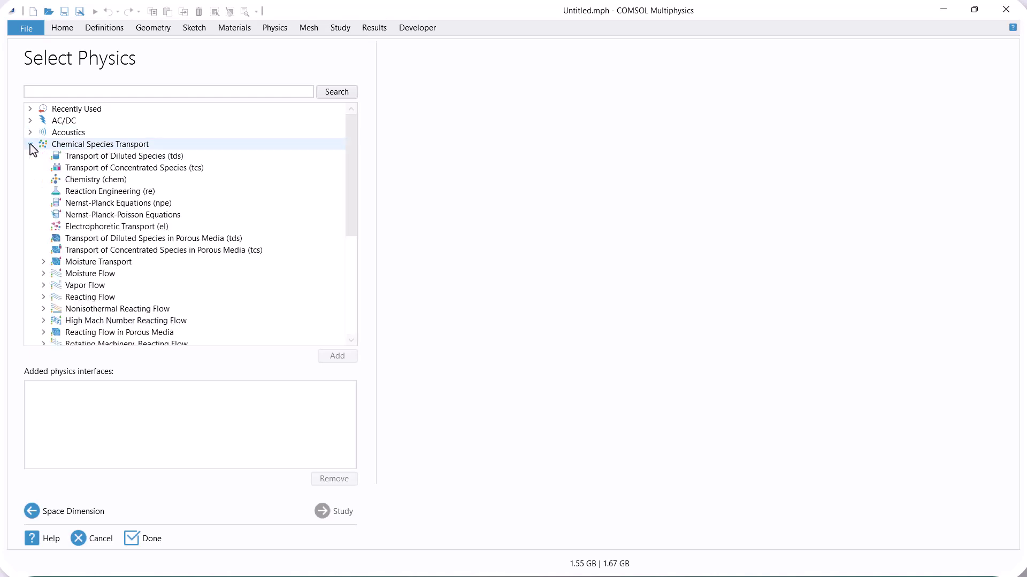
left_click(94, 159)
left_click(329, 357)
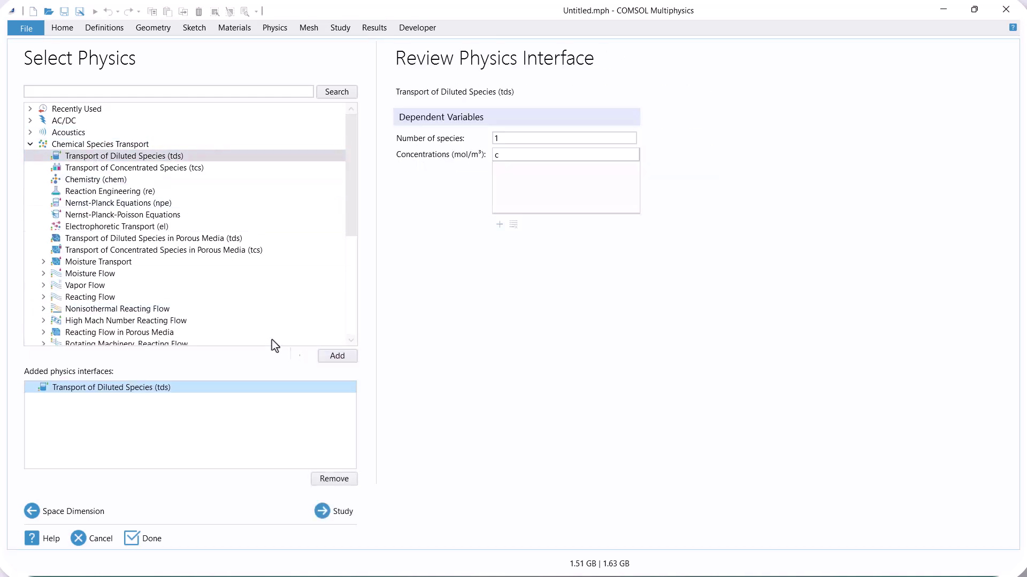
Step: Add Single-Phase Laminar Flow physics and choose a Stationary study
left_click(30, 145)
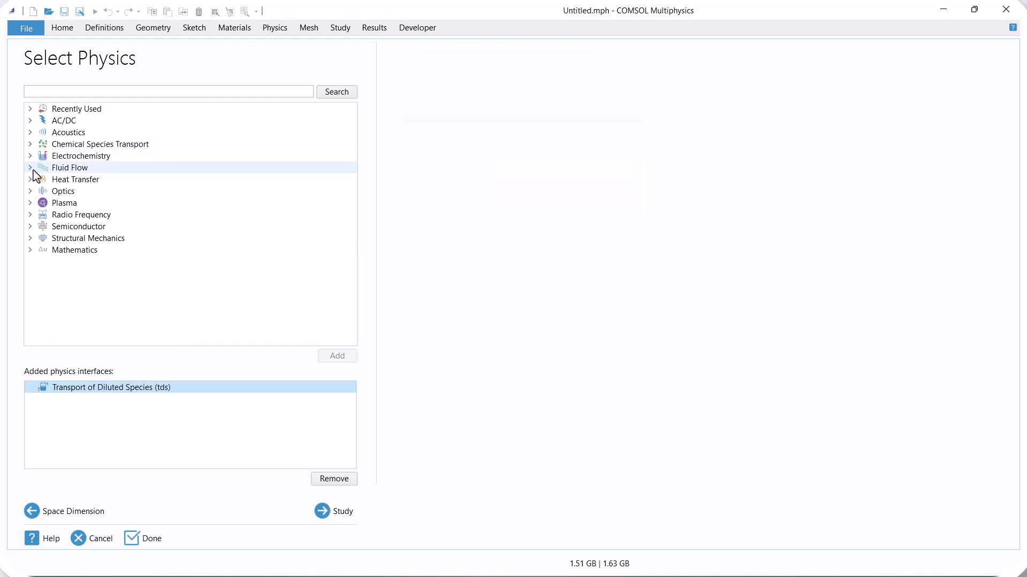
left_click(30, 168)
left_click(44, 180)
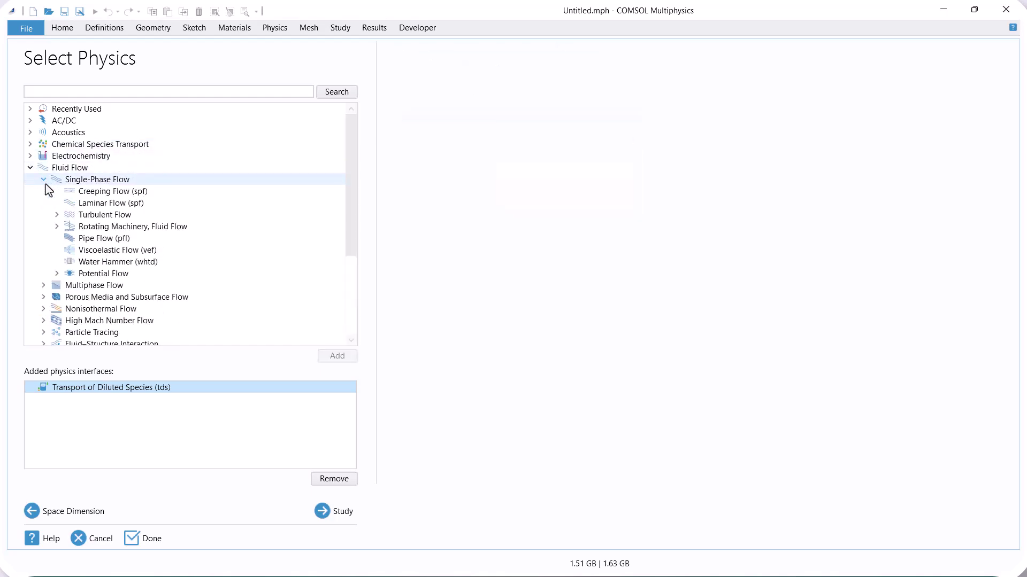
left_click(83, 205)
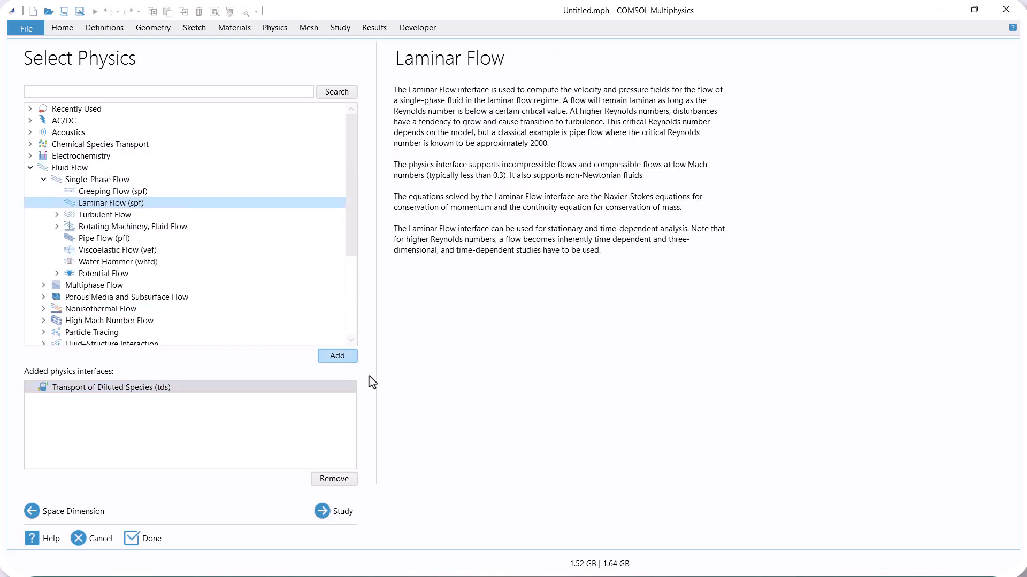
left_click(343, 358)
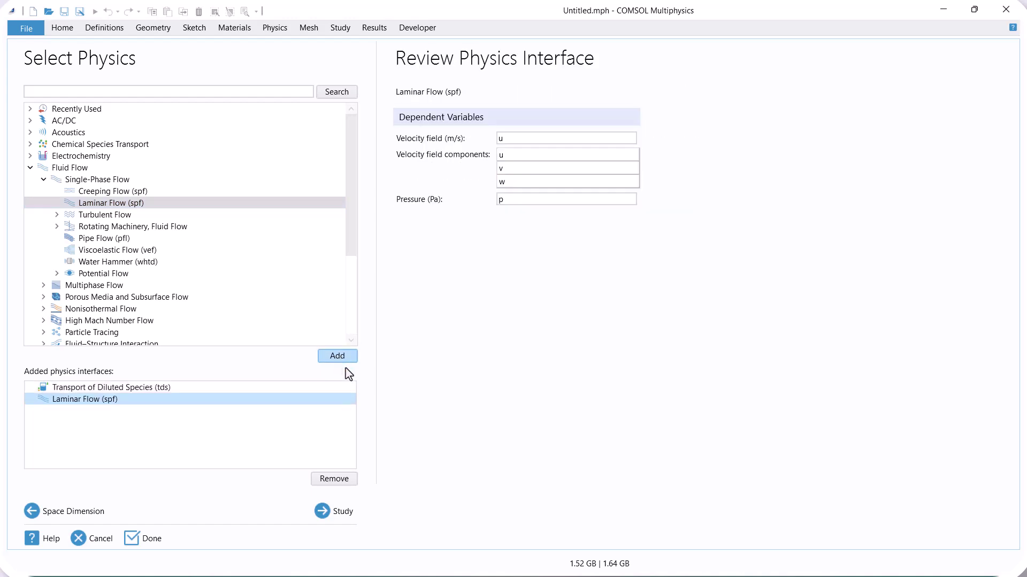
left_click(336, 517)
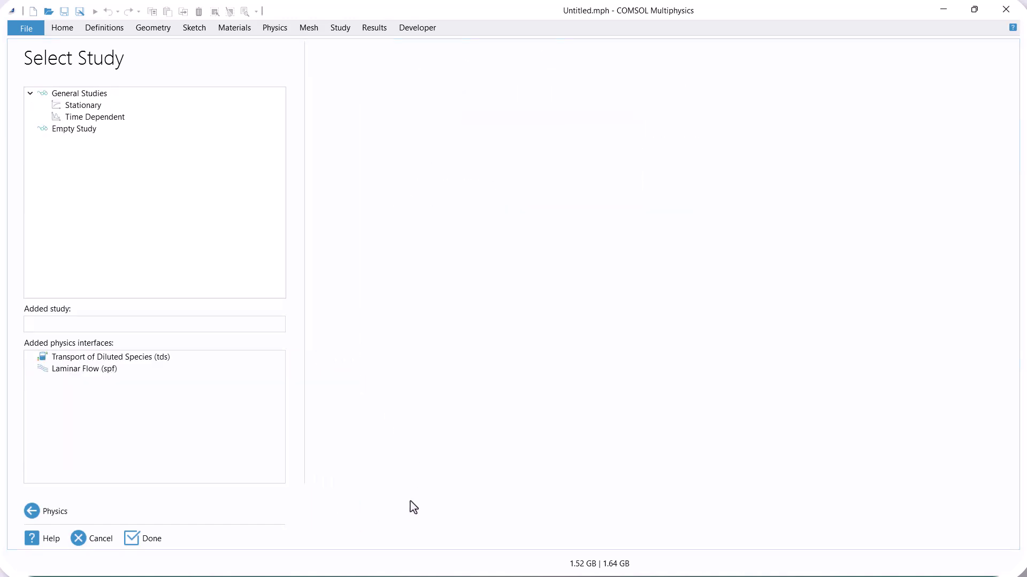
left_click(90, 109)
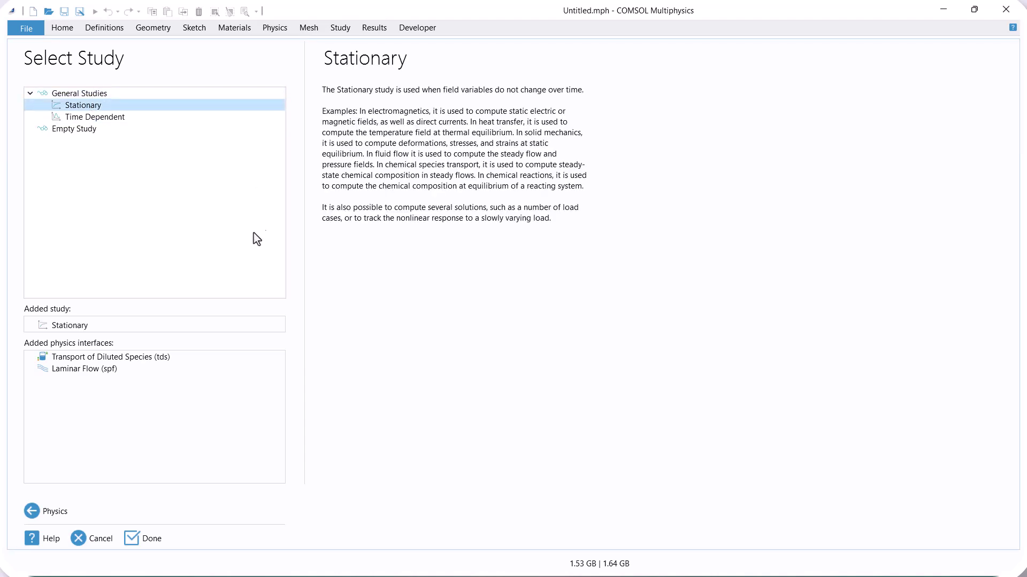
Step: Create the model and set the geometry length unit to cm
left_click(140, 536)
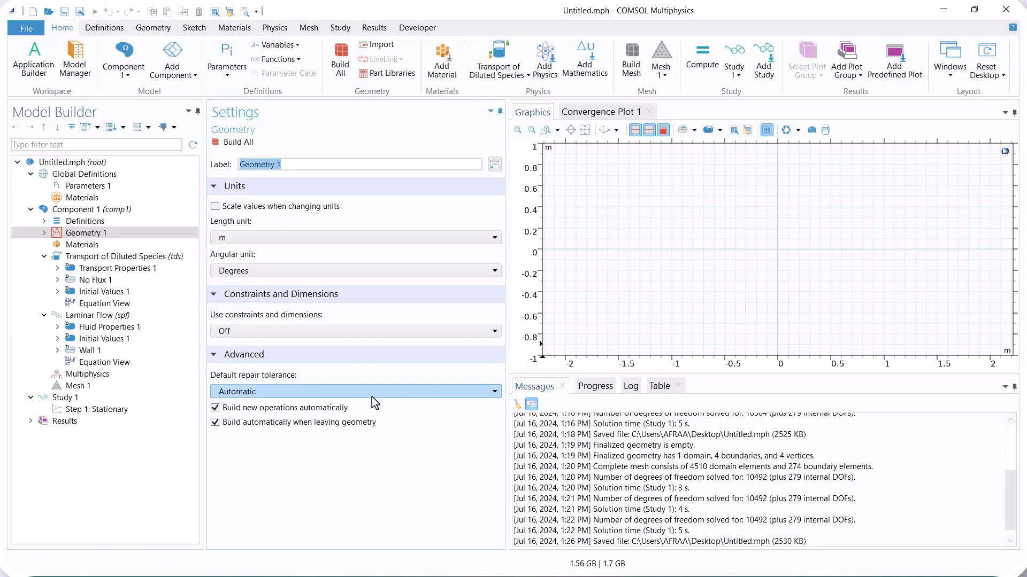
left_click(309, 242)
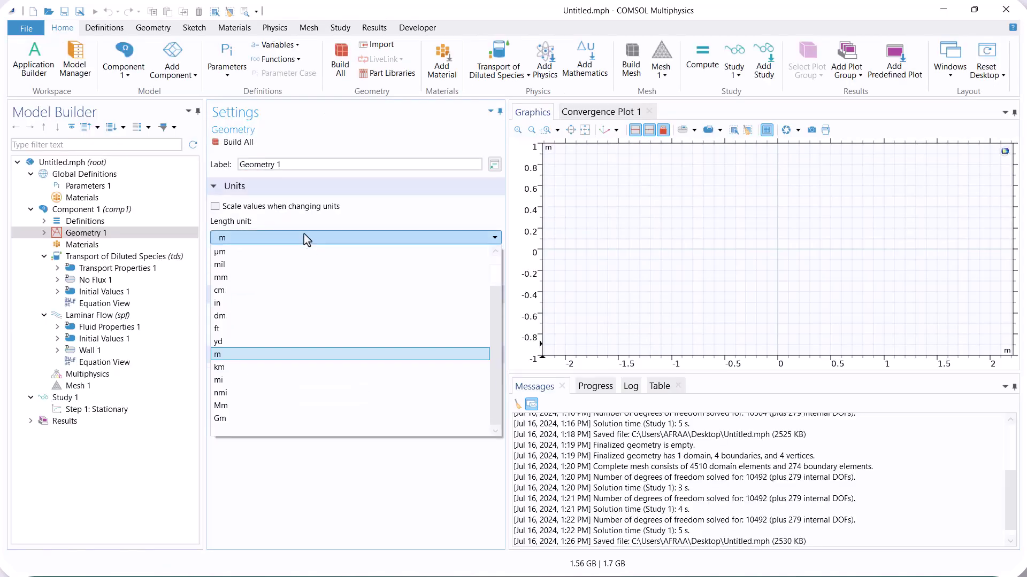
left_click(266, 290)
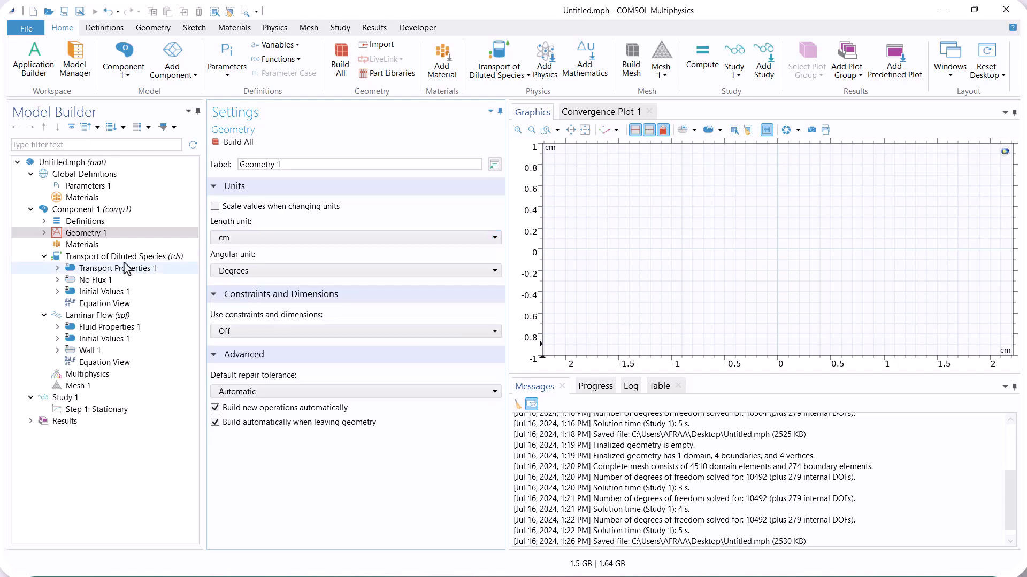
Step: Add and build a rectangle of width 2 and height 0.5
right_click(104, 235)
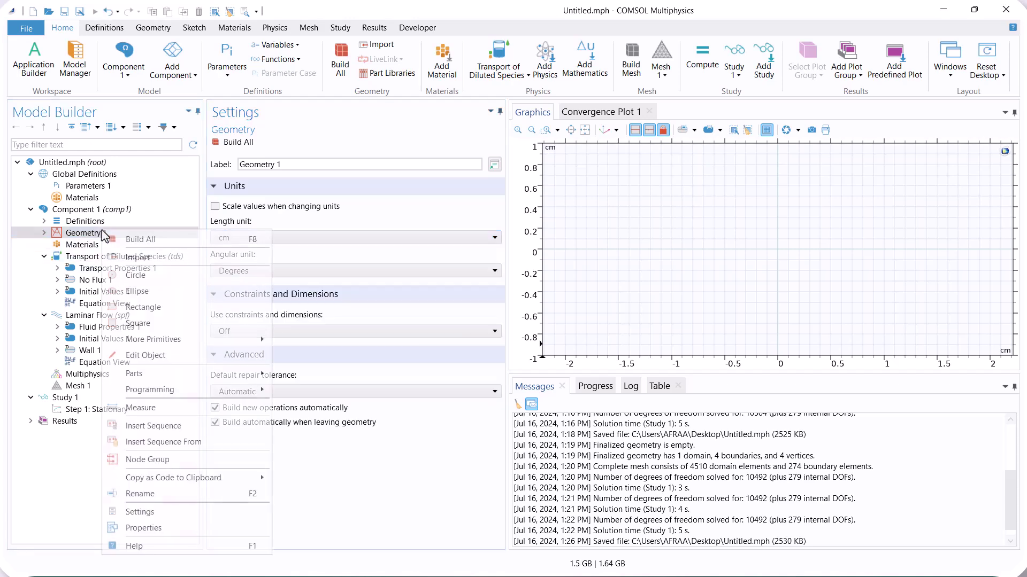
left_click(182, 308)
double_click(247, 253)
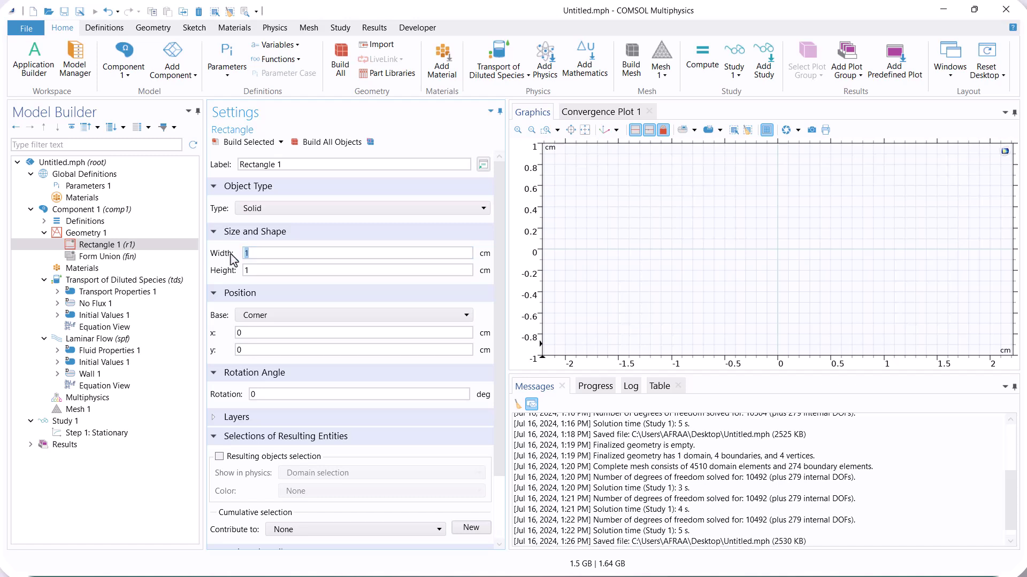
type("2")
key("Tab")
type("0.5")
left_click(324, 143)
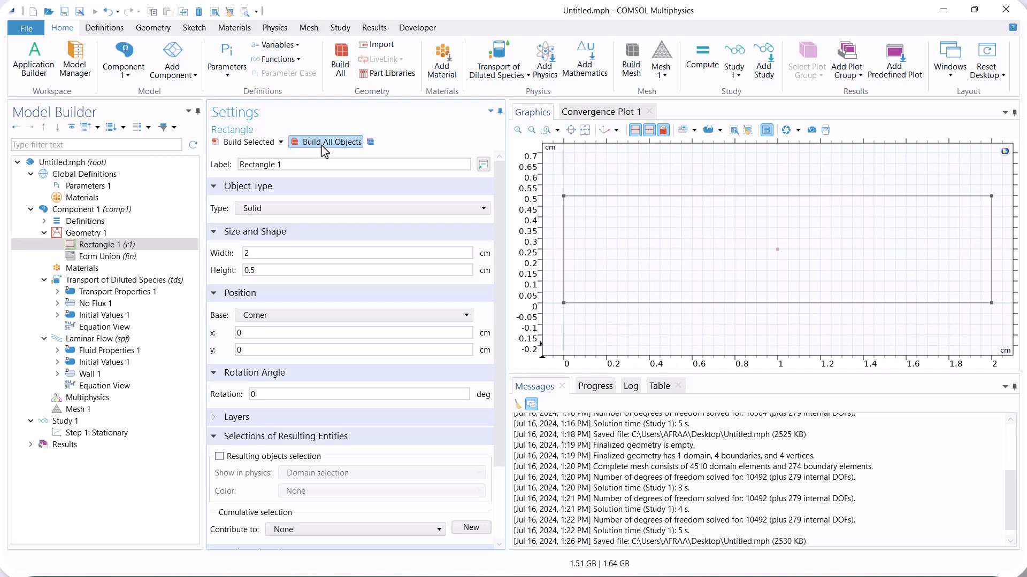
Step: Add Air from Recent Materials to the component and zoom to fit the channel
left_click(89, 270)
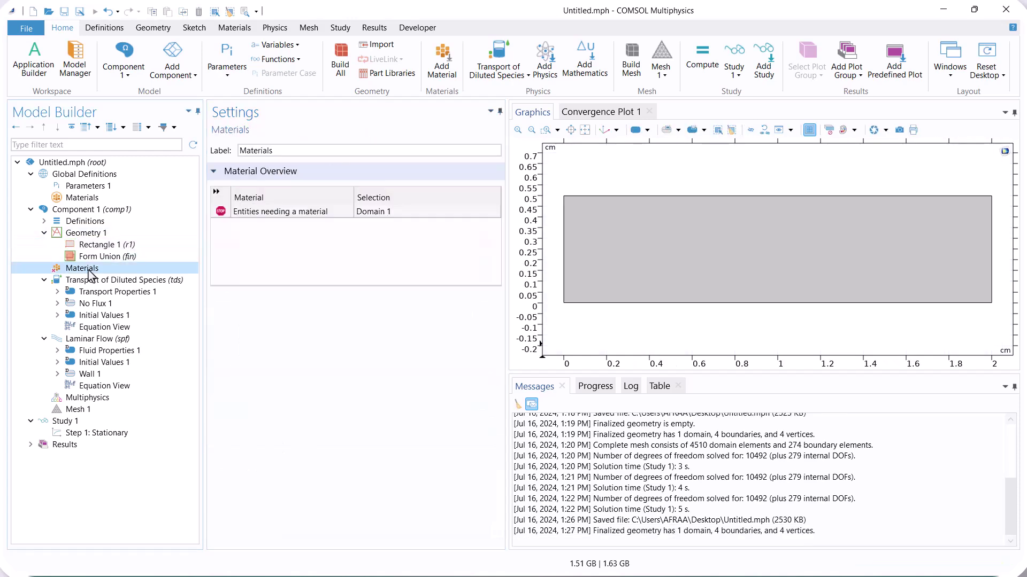
right_click(89, 270)
left_click(118, 280)
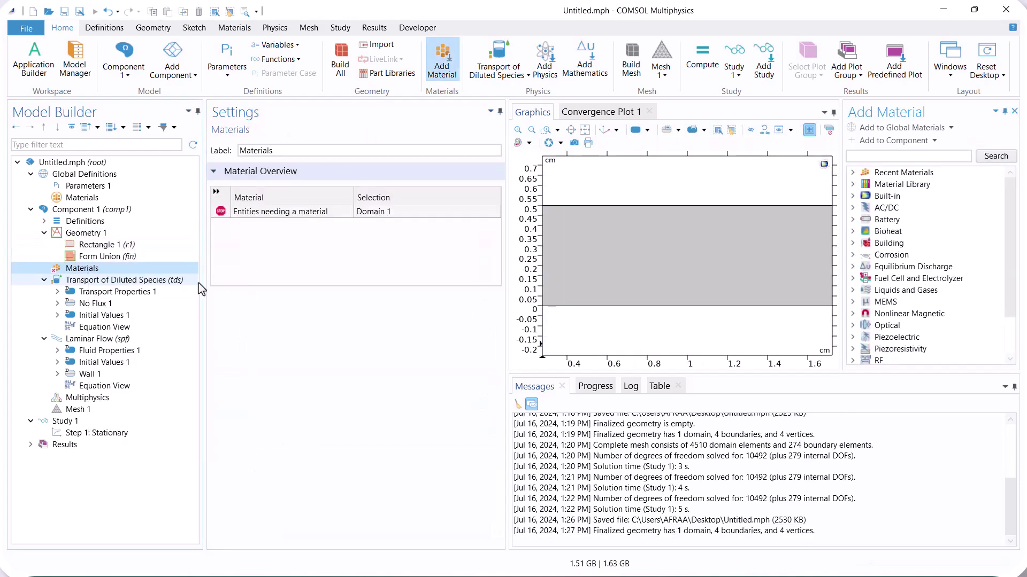
left_click(852, 172)
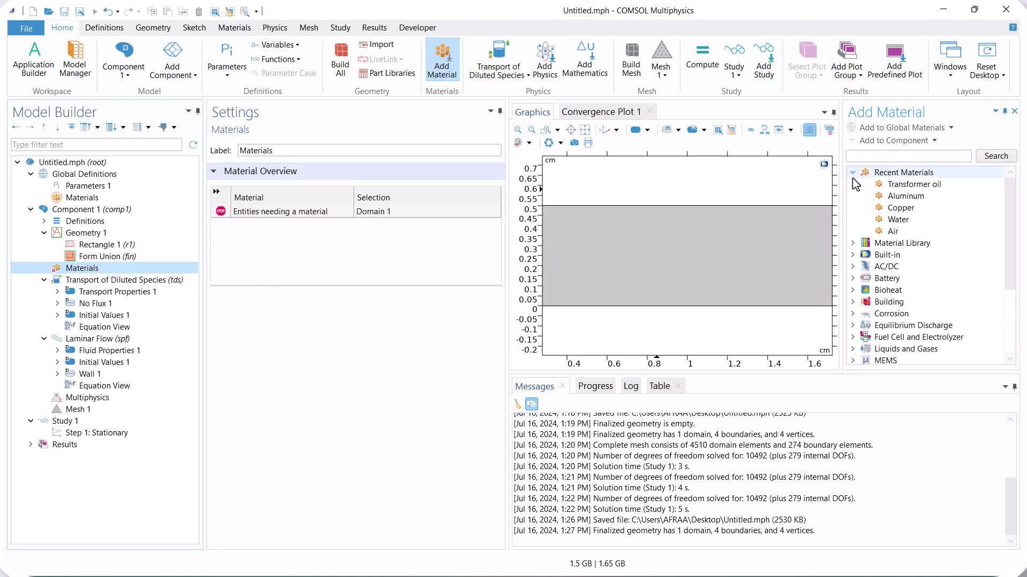
left_click(915, 231)
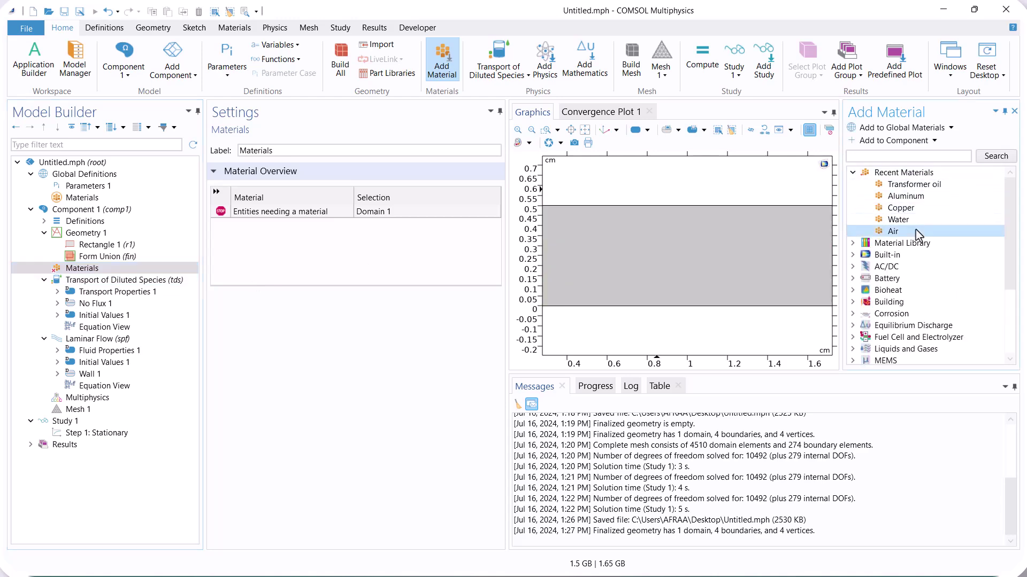
left_click(903, 140)
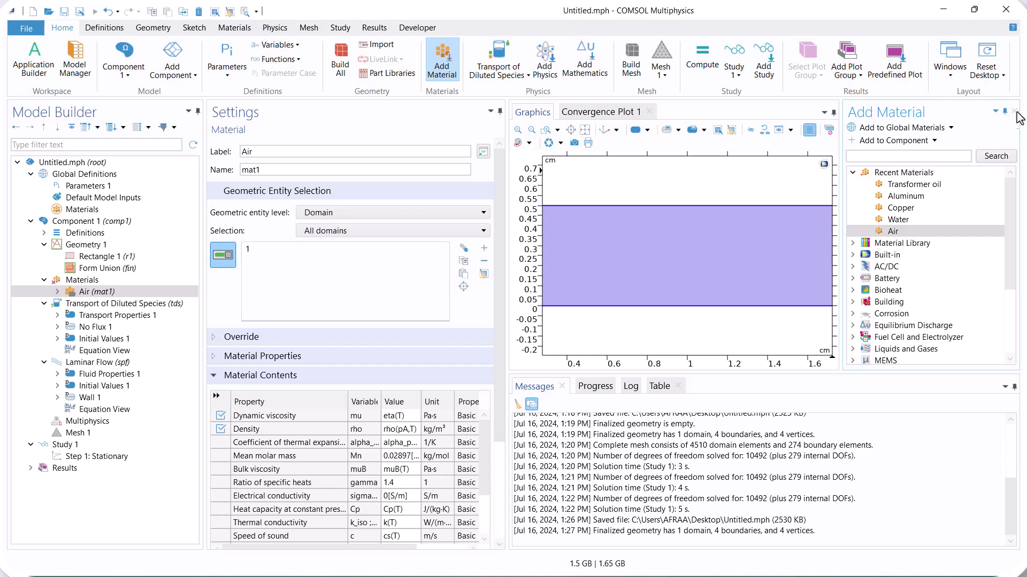
left_click(1015, 111)
left_click(586, 130)
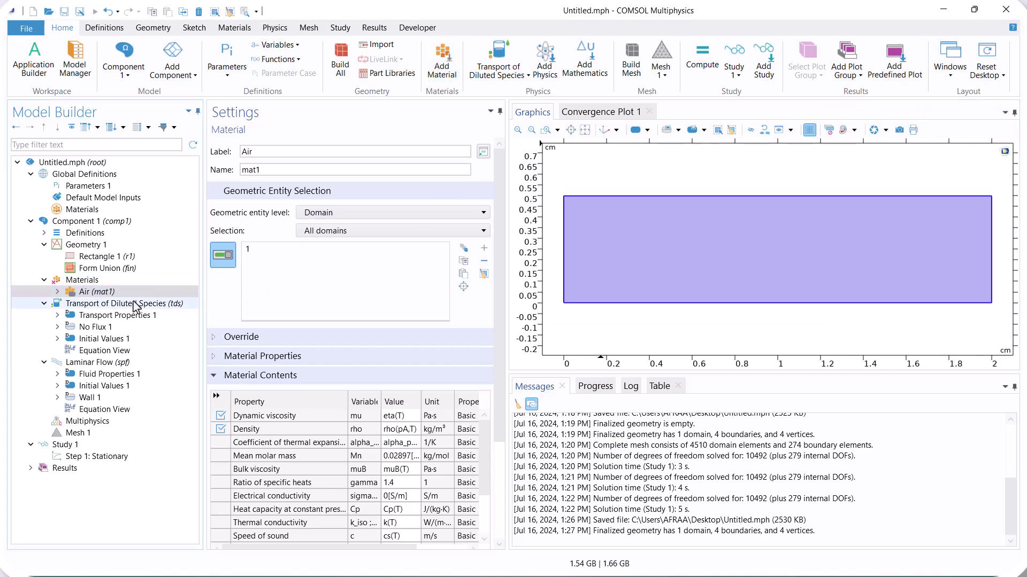
Step: Add an Inflow condition on the channel's left edge (boundary 1) and edit its 1 mol/m³ concentration
left_click(133, 304)
right_click(130, 308)
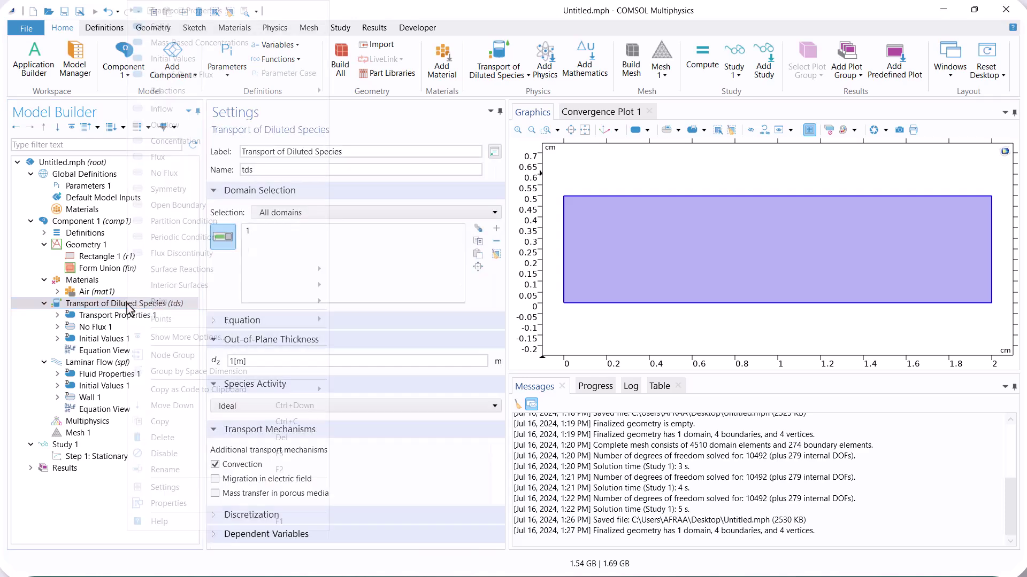
left_click(199, 112)
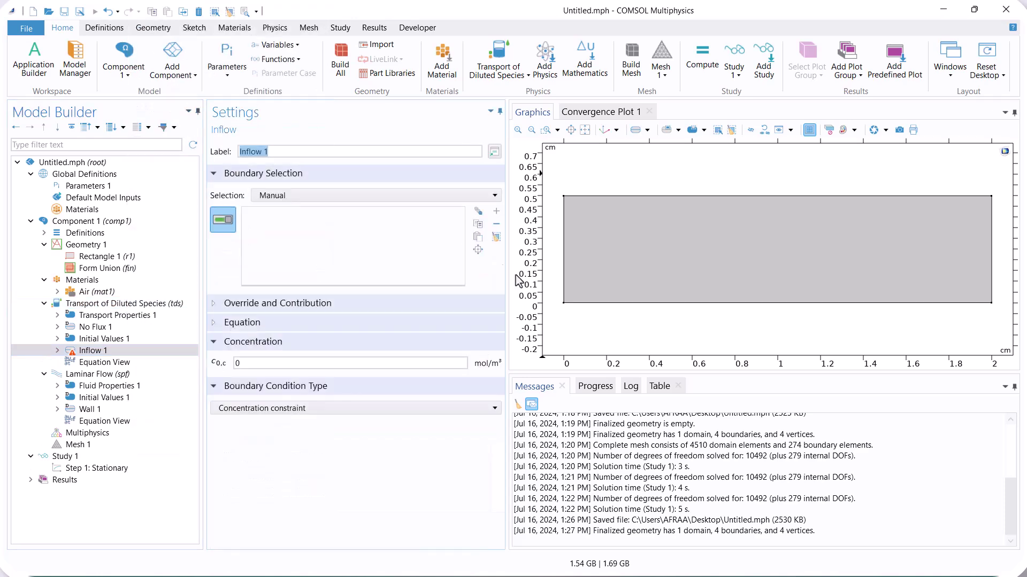
left_click(565, 259)
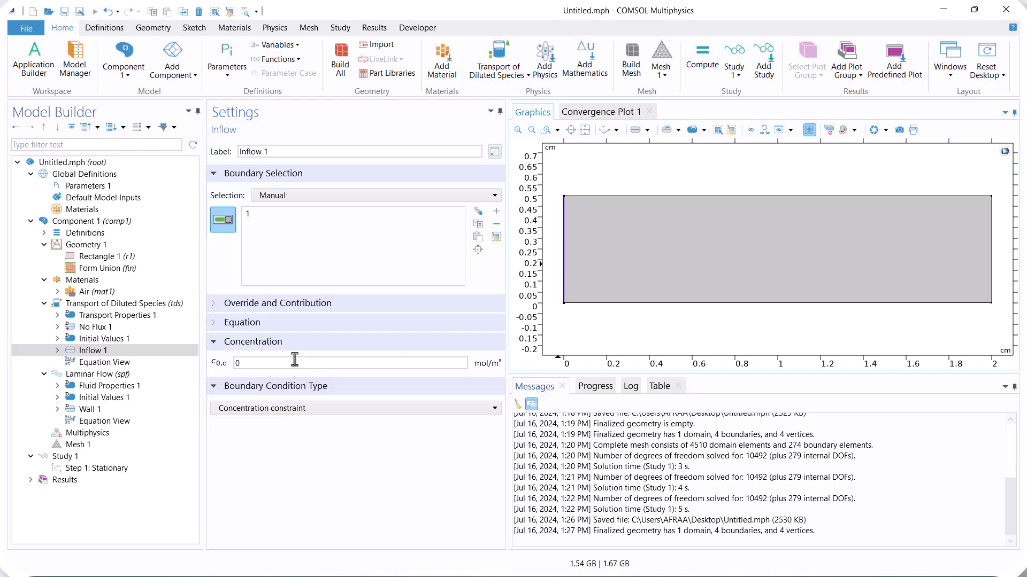
left_click_drag(268, 363, 227, 369)
Step: Add an Outflow condition on the channel's right edge (boundary 4)
left_click(118, 304)
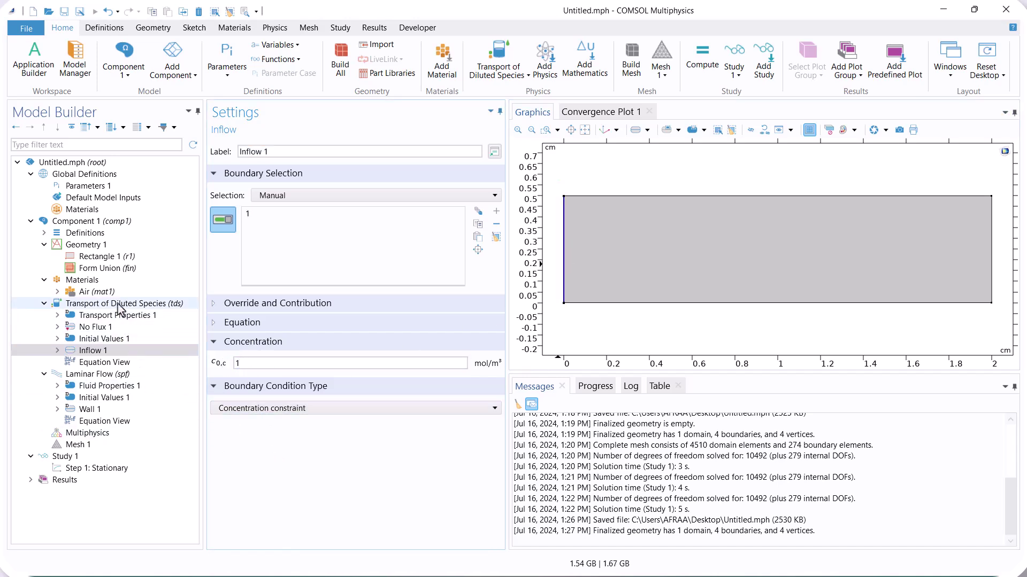
right_click(119, 309)
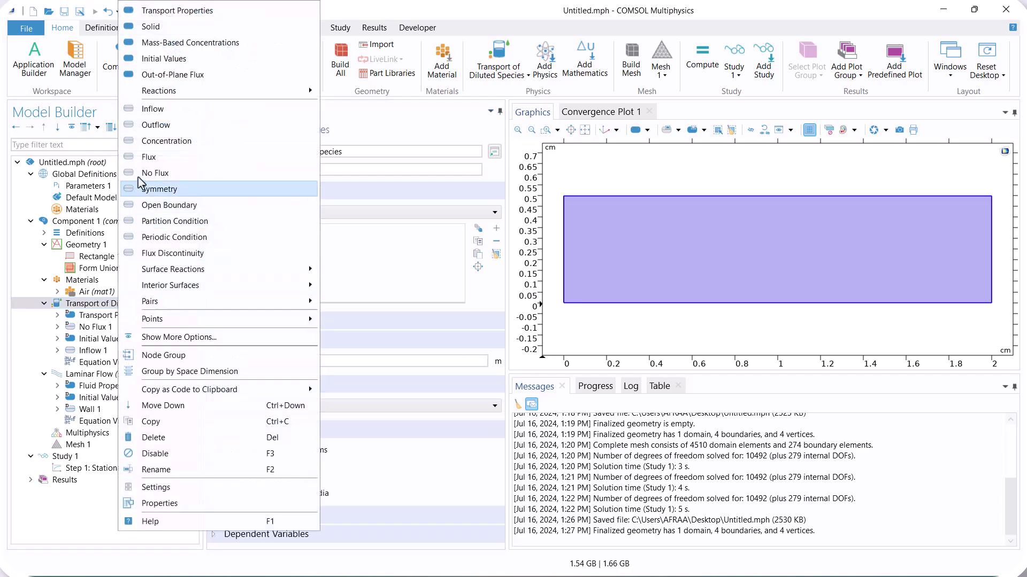
left_click(159, 126)
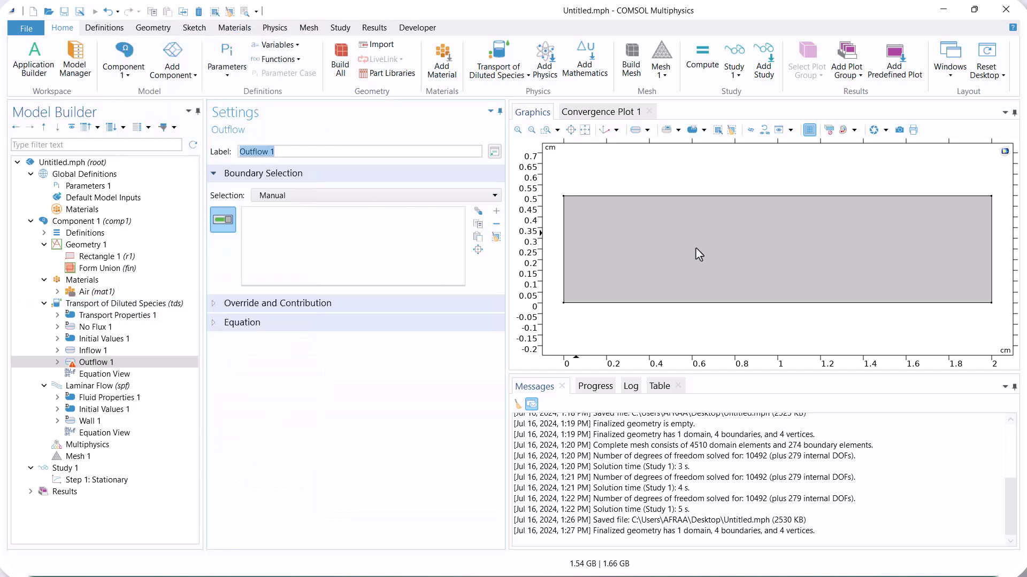
left_click(990, 269)
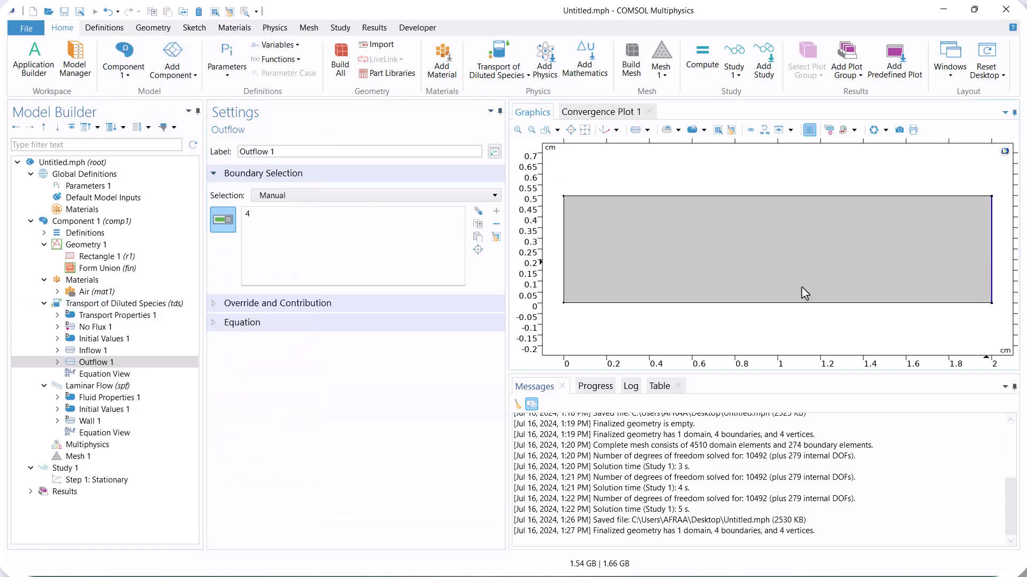
left_click(138, 305)
Step: Add a Reactions node on domain 1 and start replacing its zero rate with -k*c
right_click(138, 306)
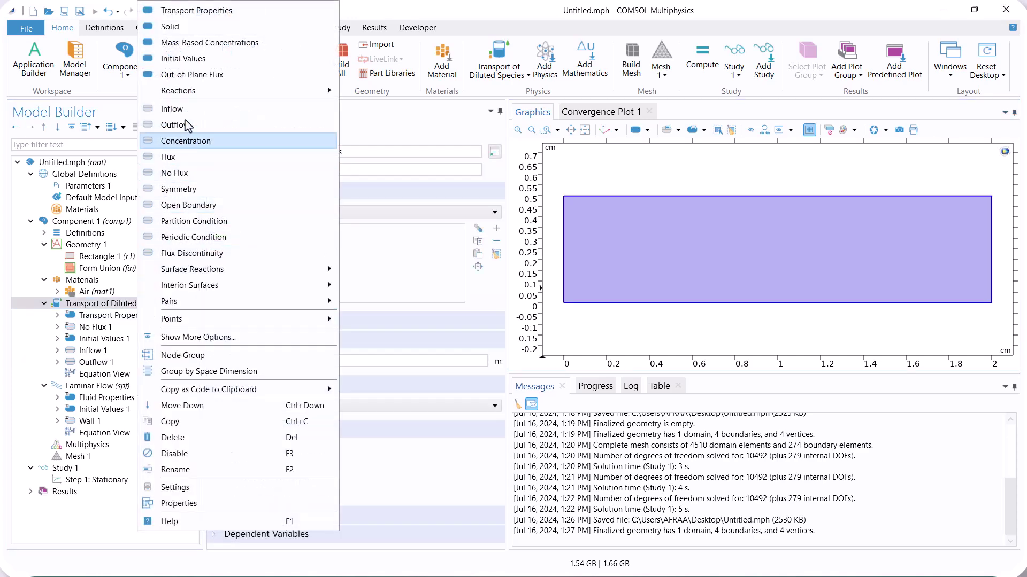
mouse_move(297, 91)
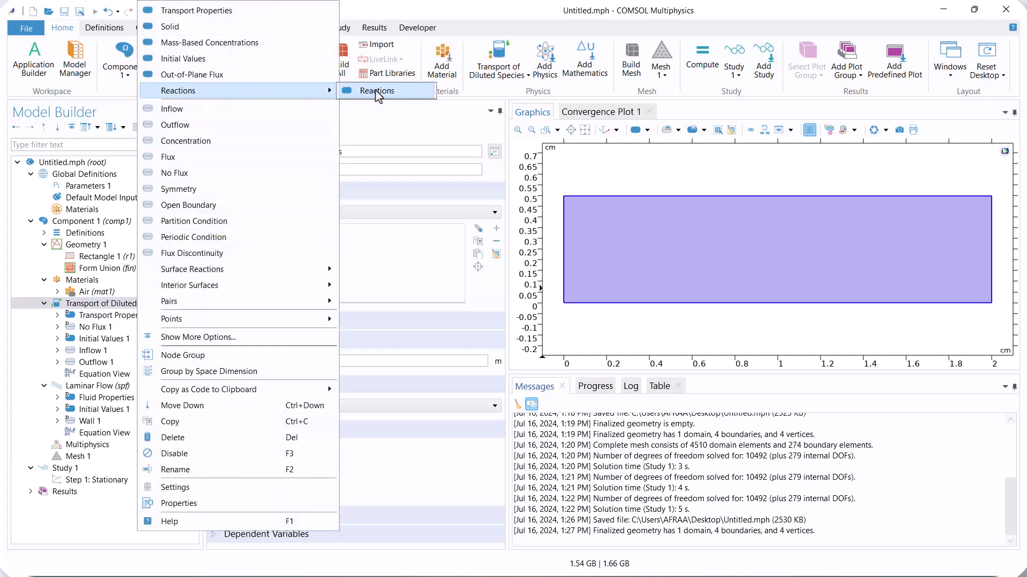
left_click(377, 92)
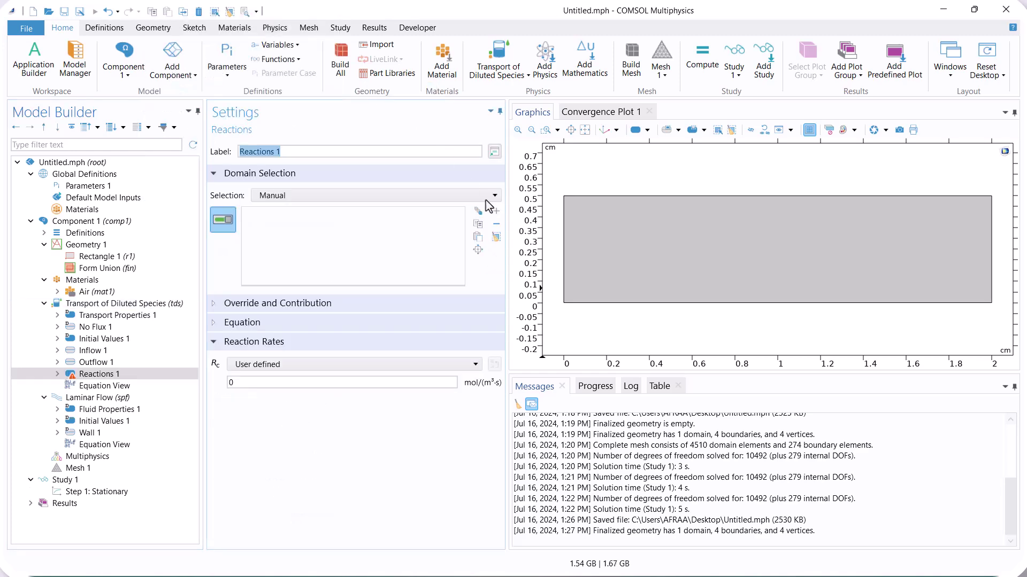
double_click(231, 383)
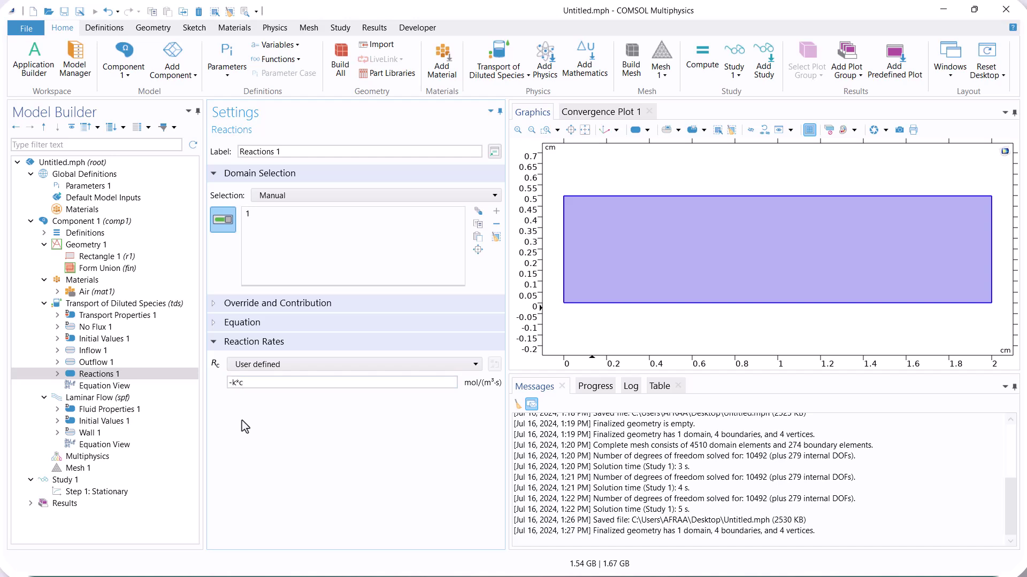
Step: Define parameter k = 0.1[1/s] as the reaction constant
left_click(88, 190)
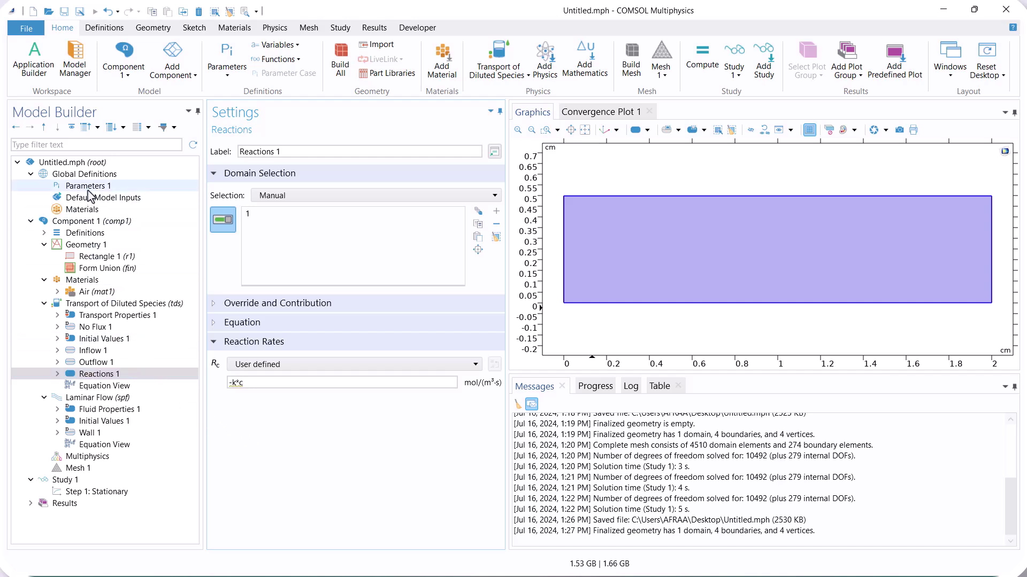
left_click(242, 214)
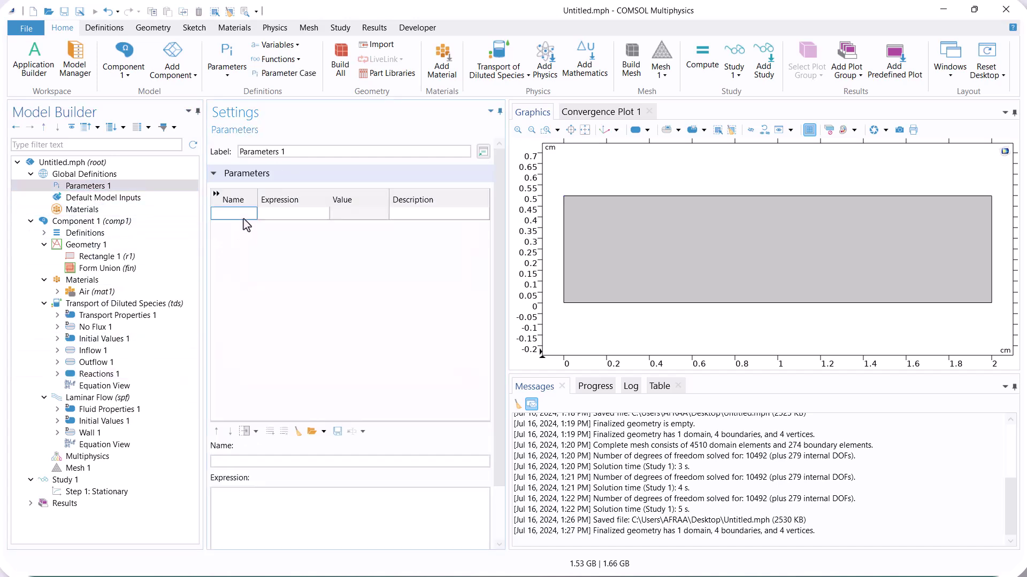
type("k")
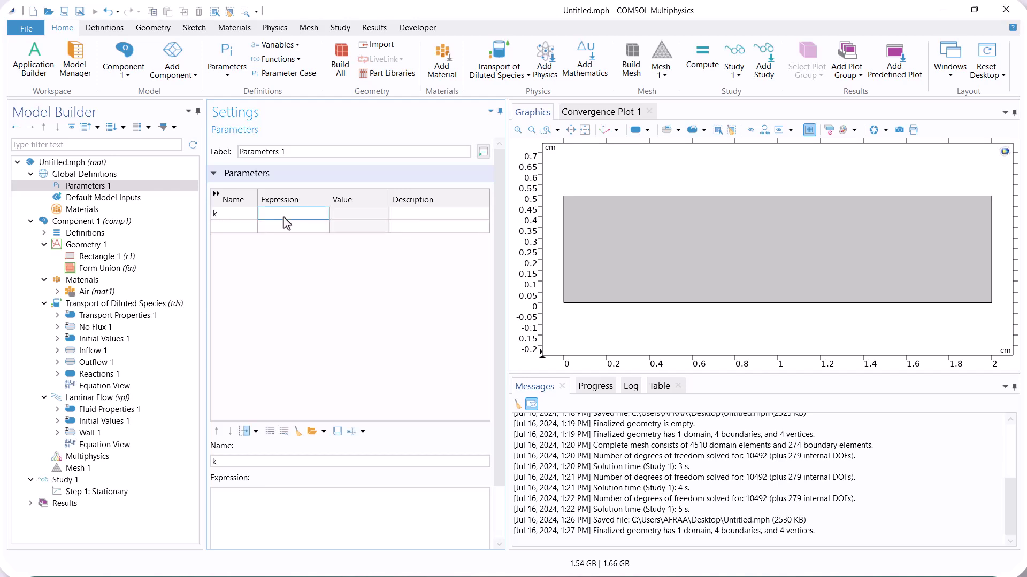
left_click(283, 214)
type("0.1[1/s]")
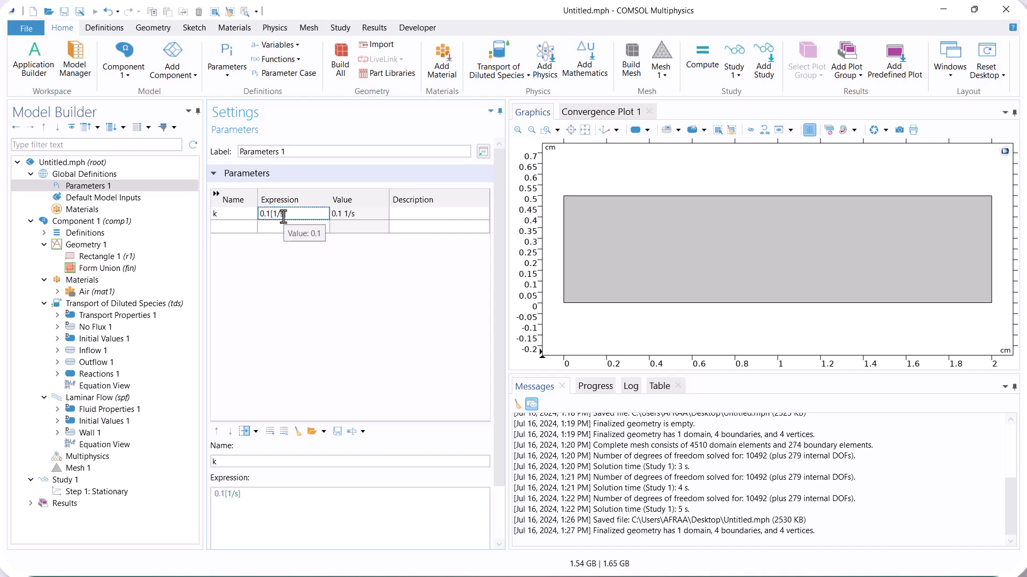
left_click(399, 219)
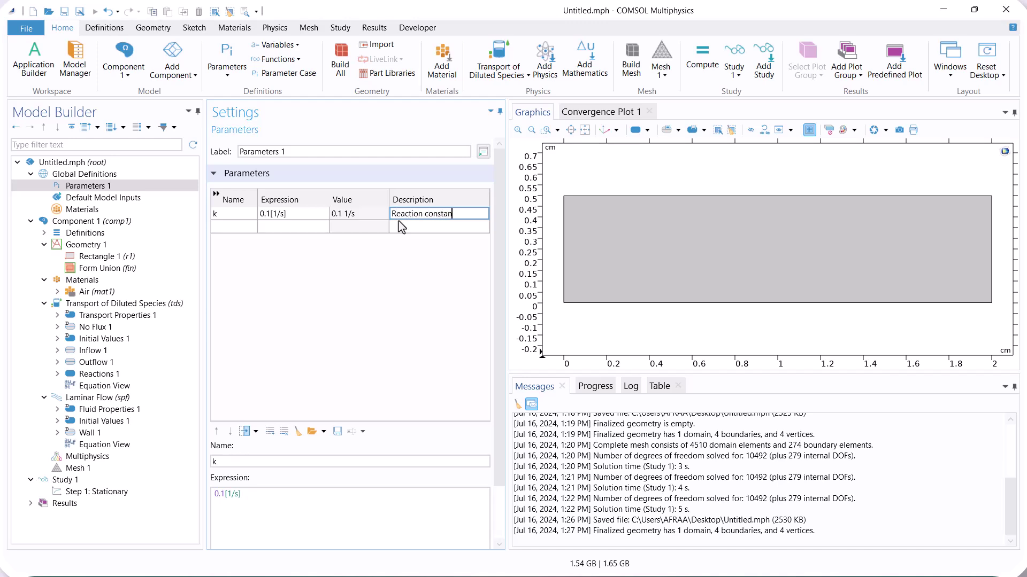
Step: Add parameter ui = 0.01[m/s] described as 'Inlet velocity'
left_click(229, 229)
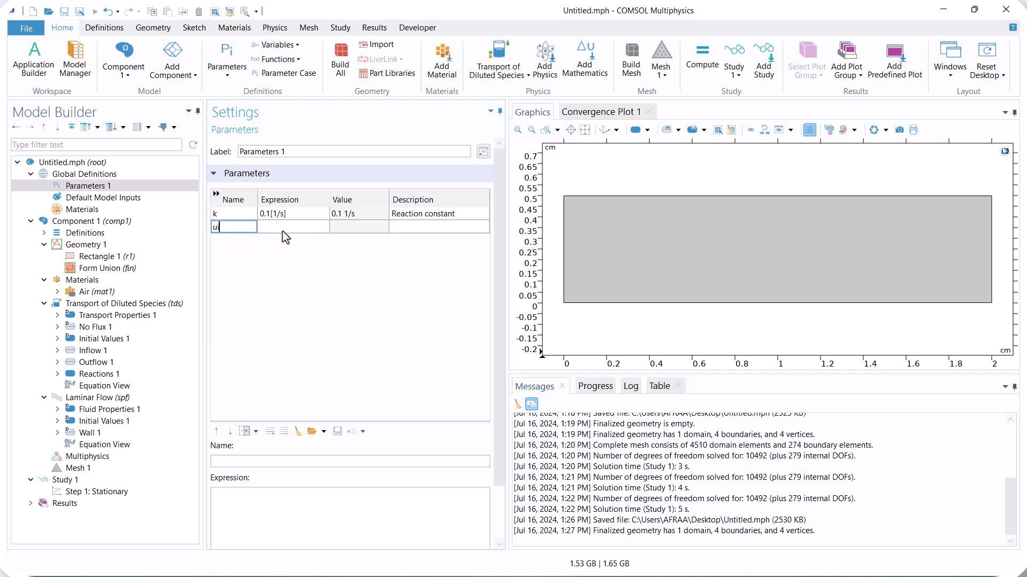
key("Tab")
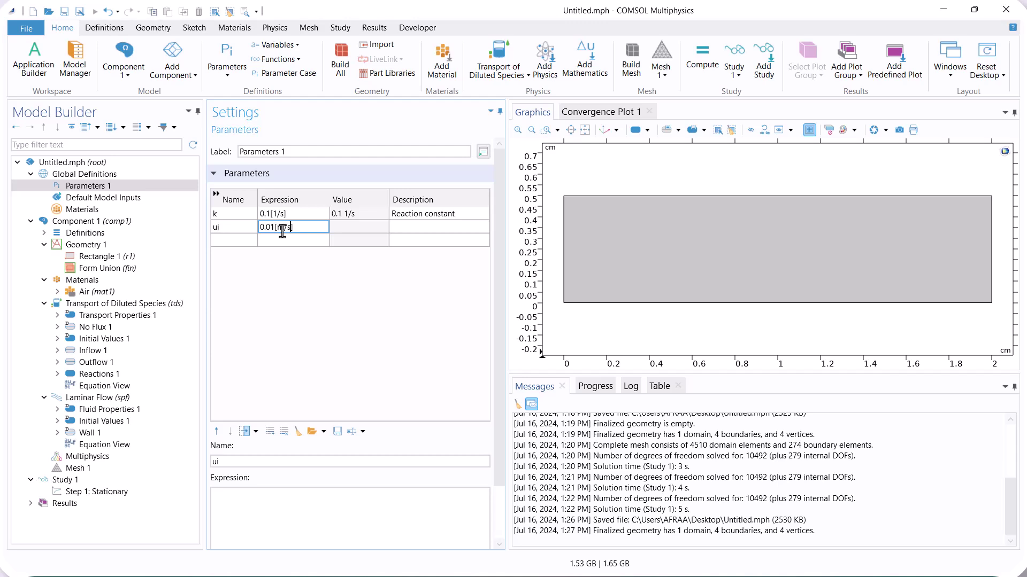
key("Return")
left_click(410, 226)
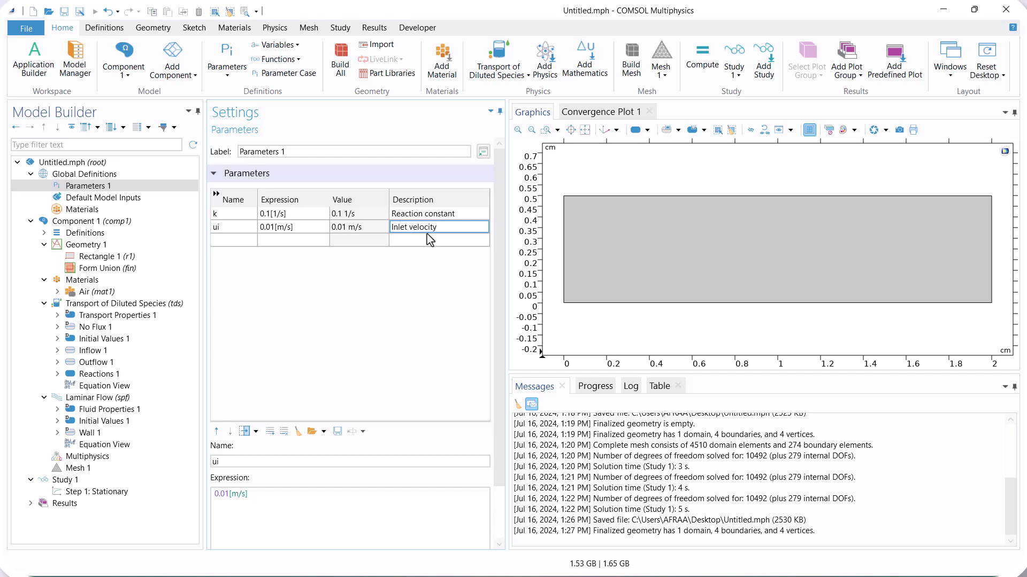
left_click(428, 240)
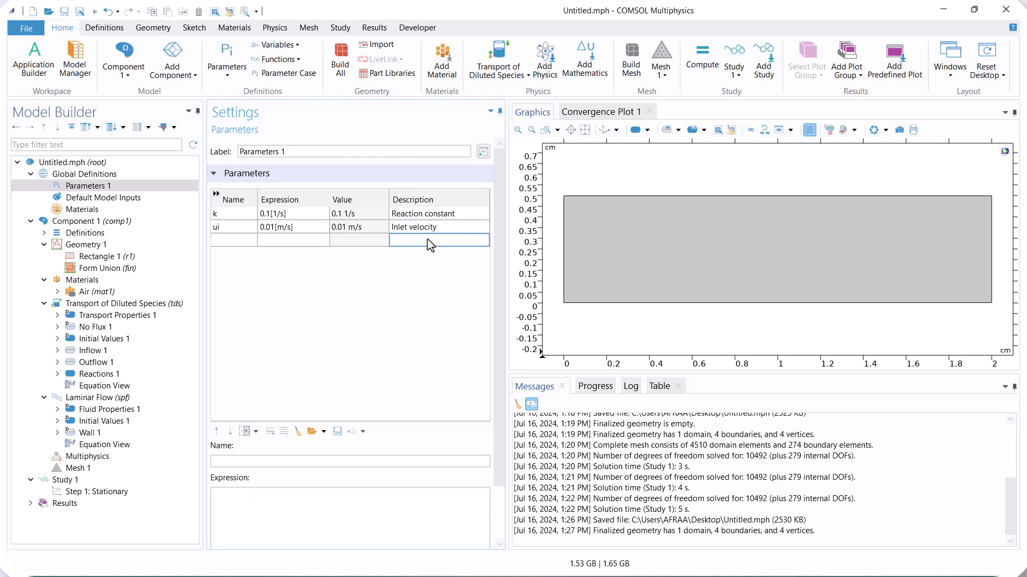
left_click(142, 315)
Step: Add a Laminar Flow inlet on boundary 1 with velocity ui
left_click(107, 398)
right_click(110, 397)
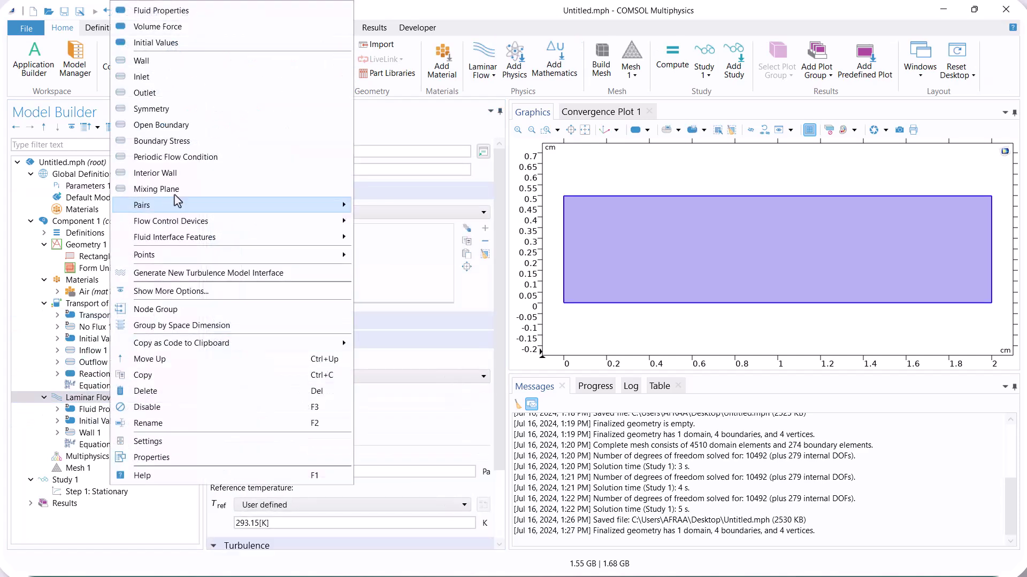
left_click(144, 77)
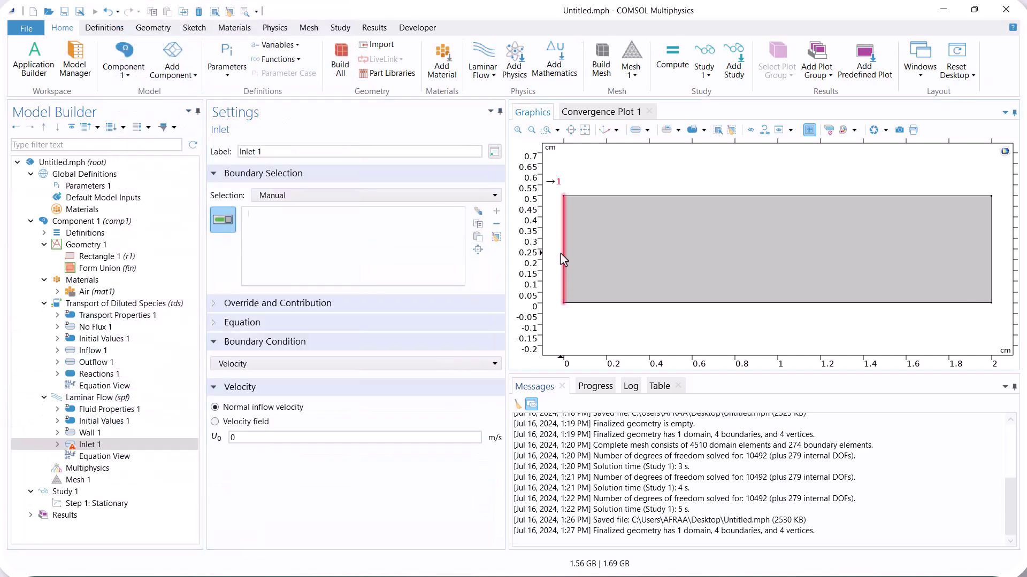
left_click(563, 257)
double_click(231, 437)
type("ui")
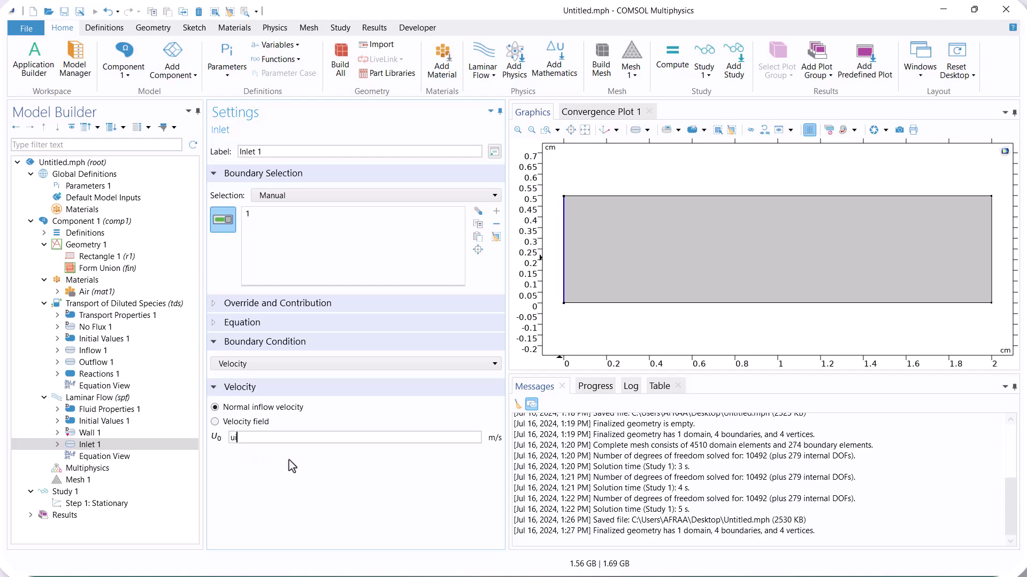
Step: Add a Laminar Flow outlet on the right edge, boundary 4
left_click(101, 397)
right_click(102, 398)
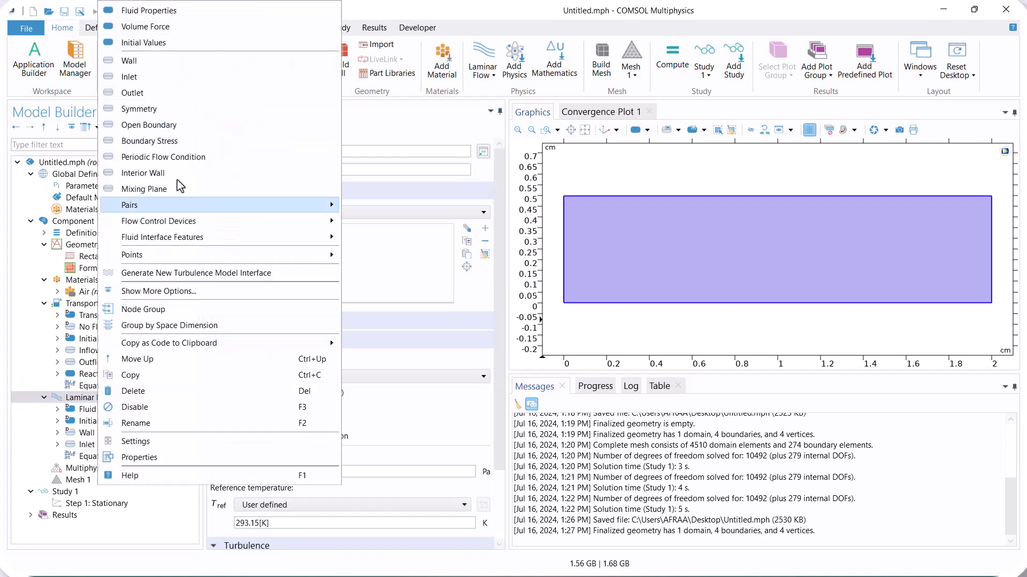
left_click(139, 93)
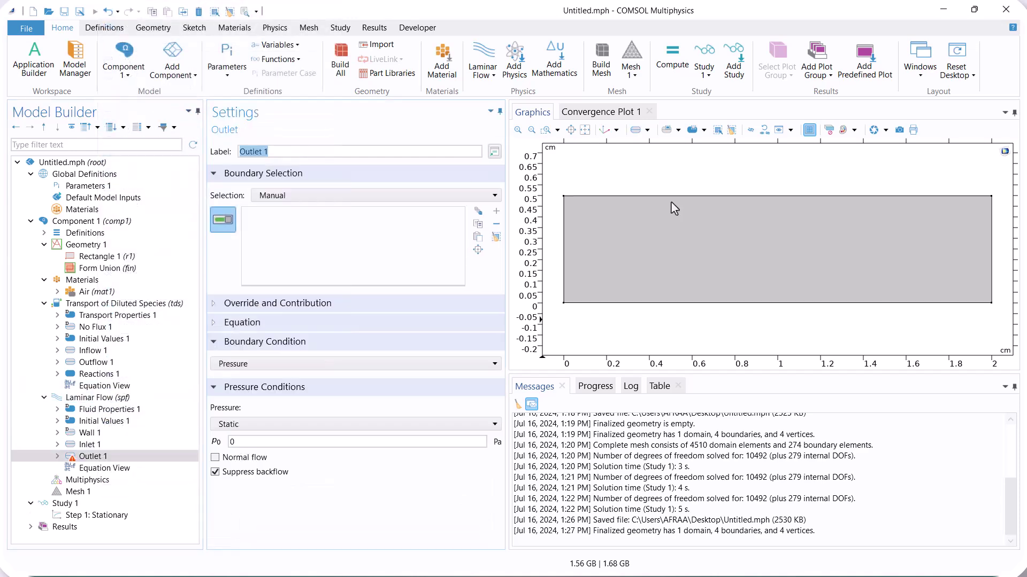
left_click(991, 235)
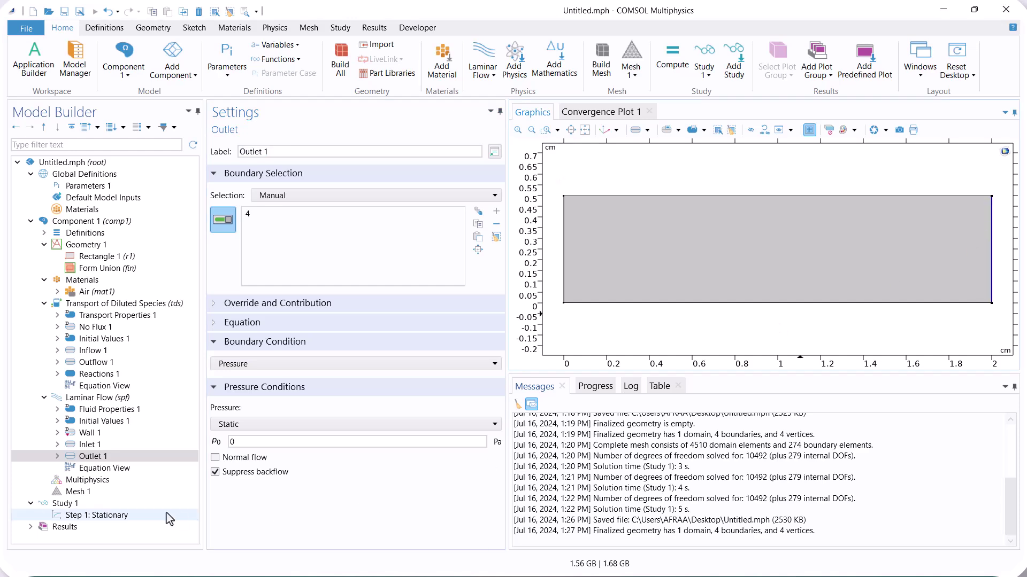
Step: Add a Mapped mesh with two edge Distributions, the second on the top edge
left_click(88, 398)
left_click(101, 491)
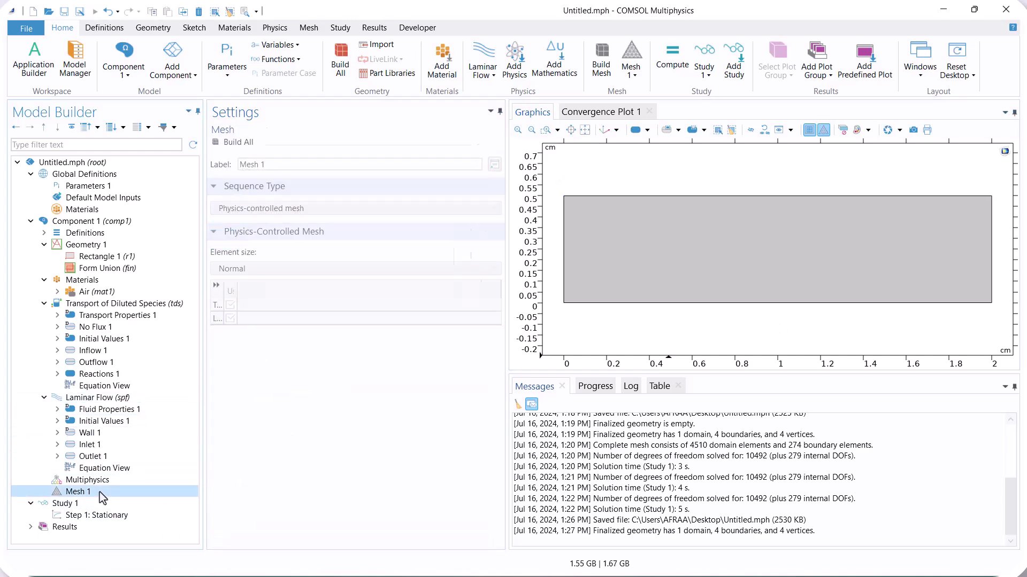
right_click(101, 492)
left_click(200, 116)
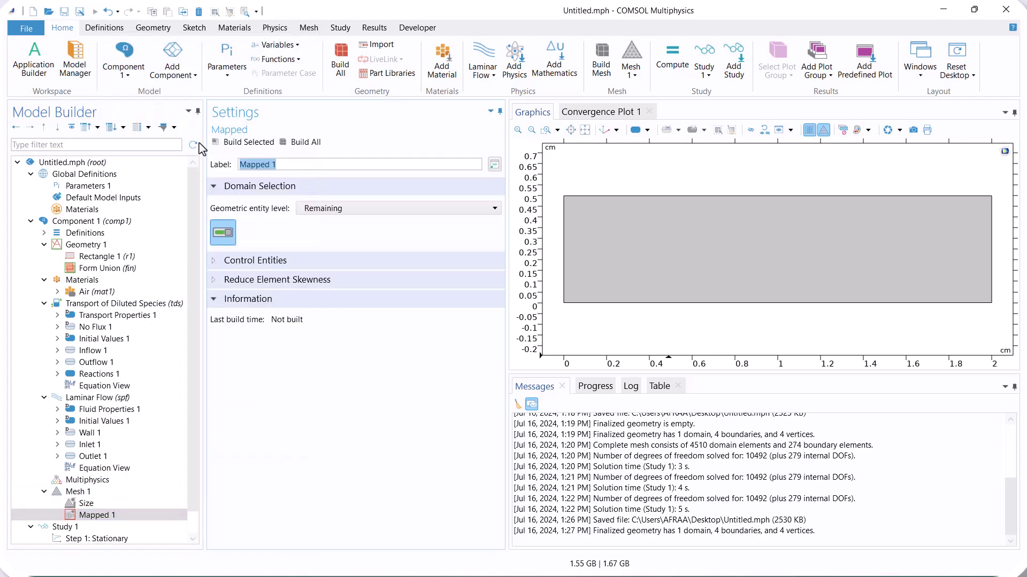
right_click(130, 514)
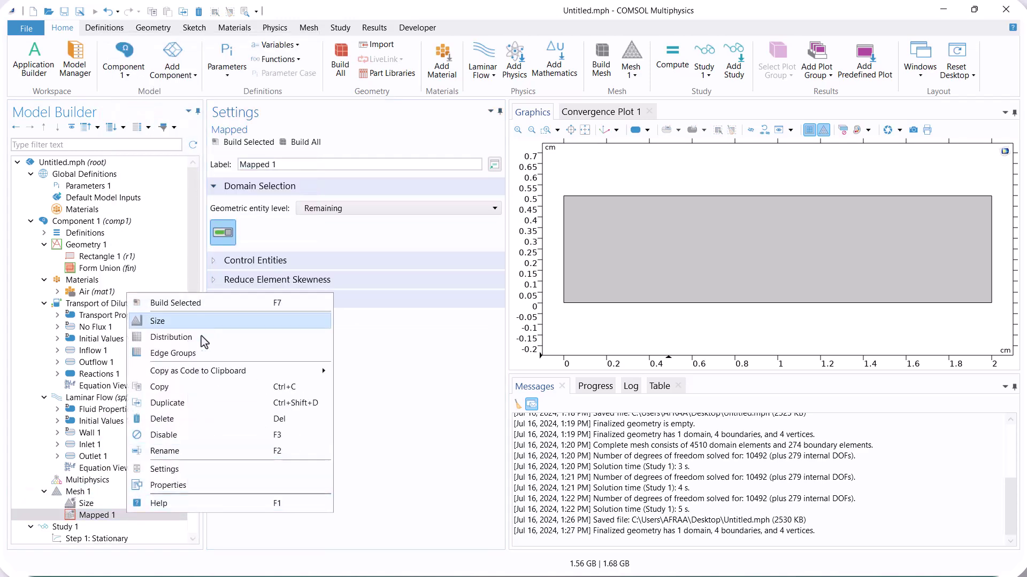
left_click(236, 338)
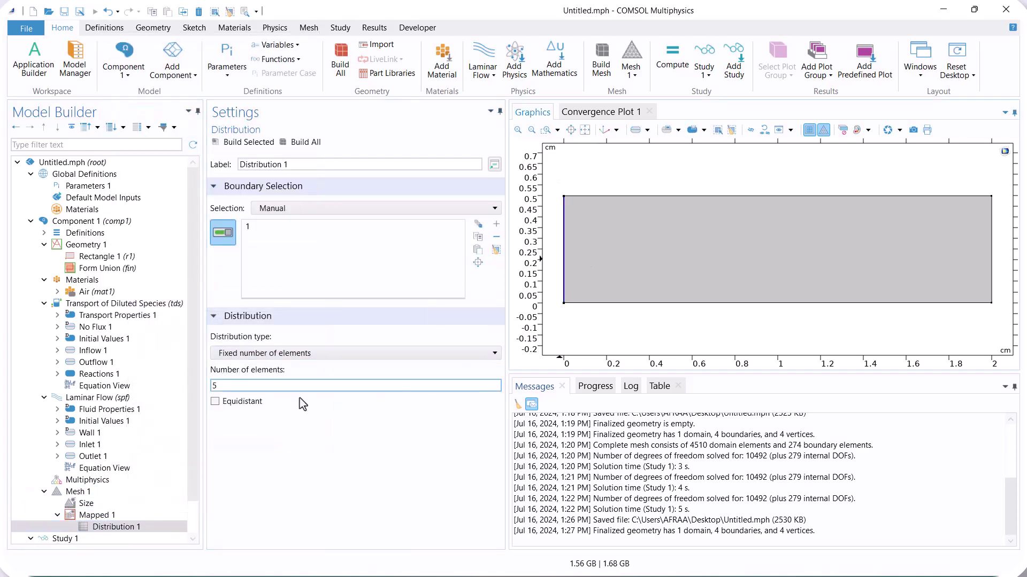
left_click(112, 516)
right_click(112, 516)
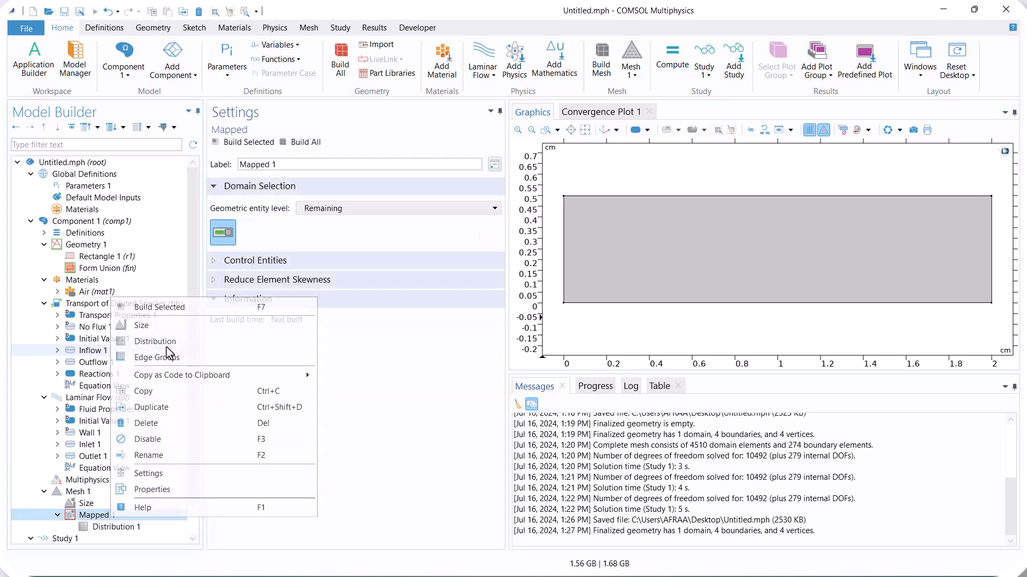
left_click(167, 346)
left_click(617, 197)
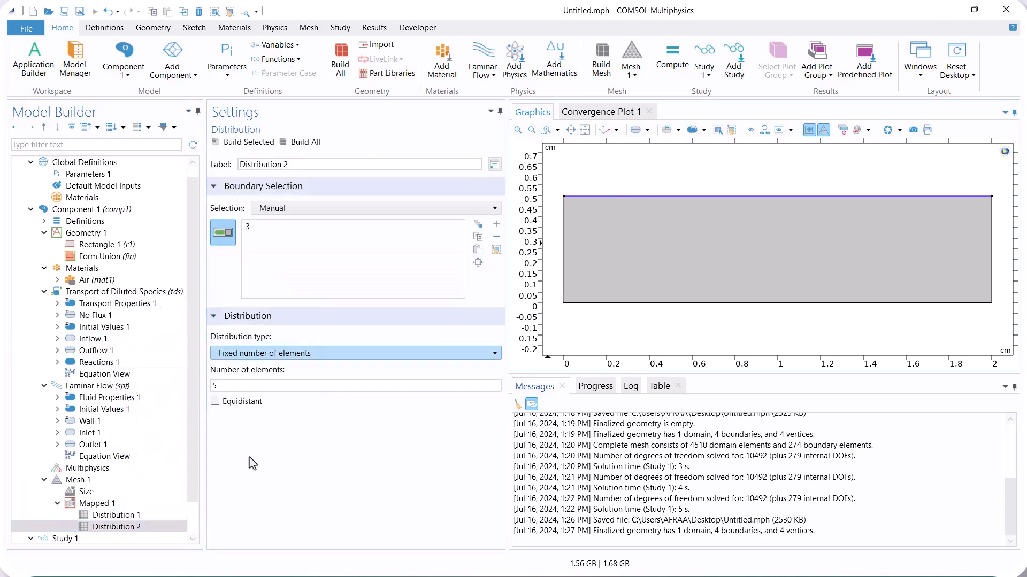
Step: Set 10 elements on the left edge and 80 on the top edge, then build the mesh
left_click(123, 515)
double_click(212, 385)
key("BackSpace")
type("10")
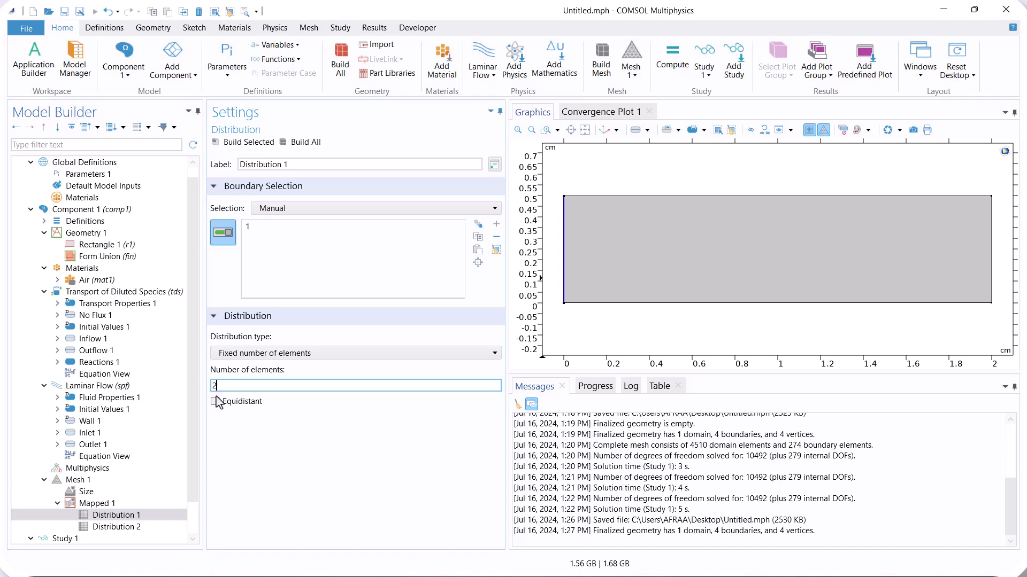
left_click(116, 526)
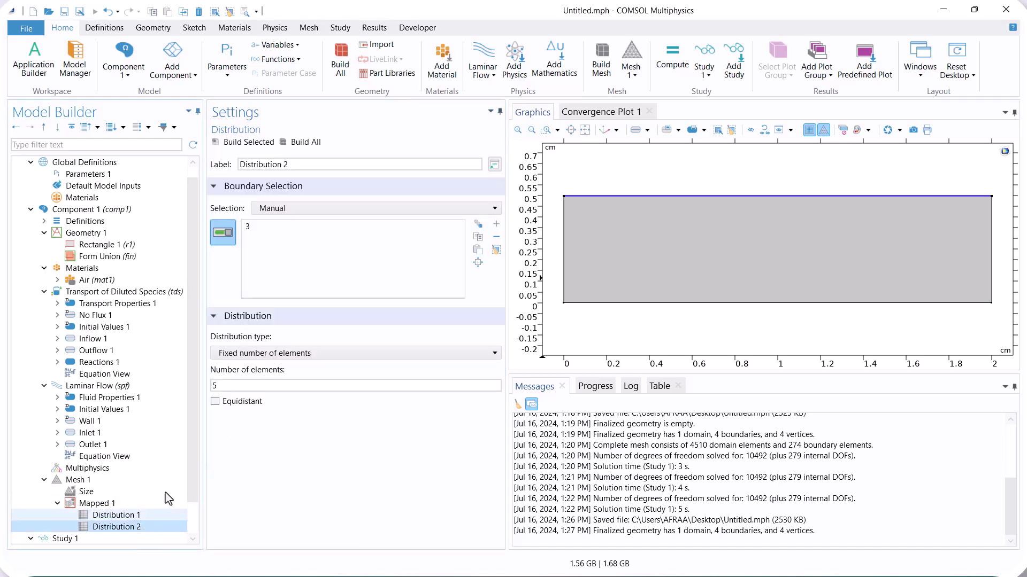
double_click(213, 385)
type("80")
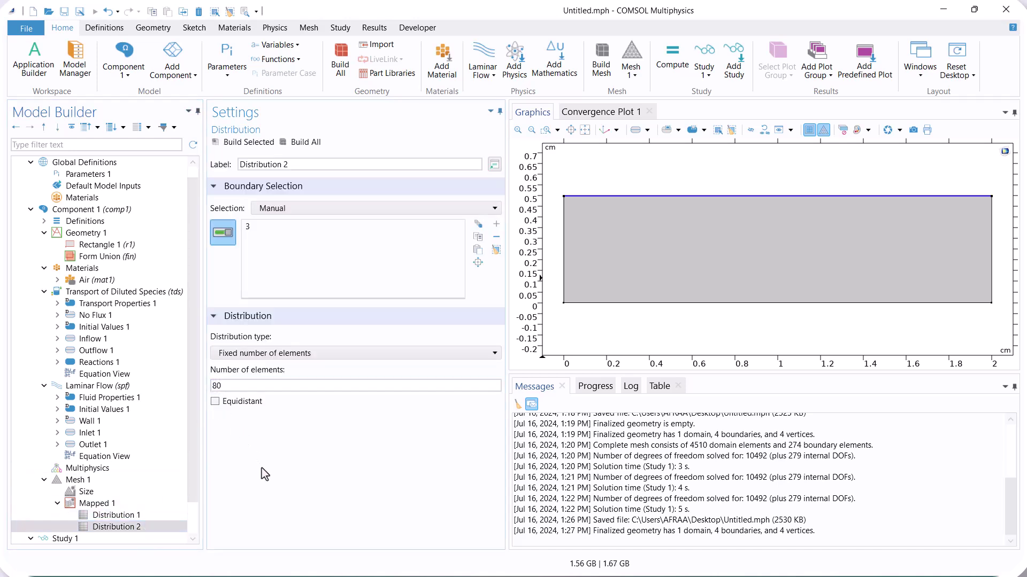
left_click(303, 144)
left_click(77, 481)
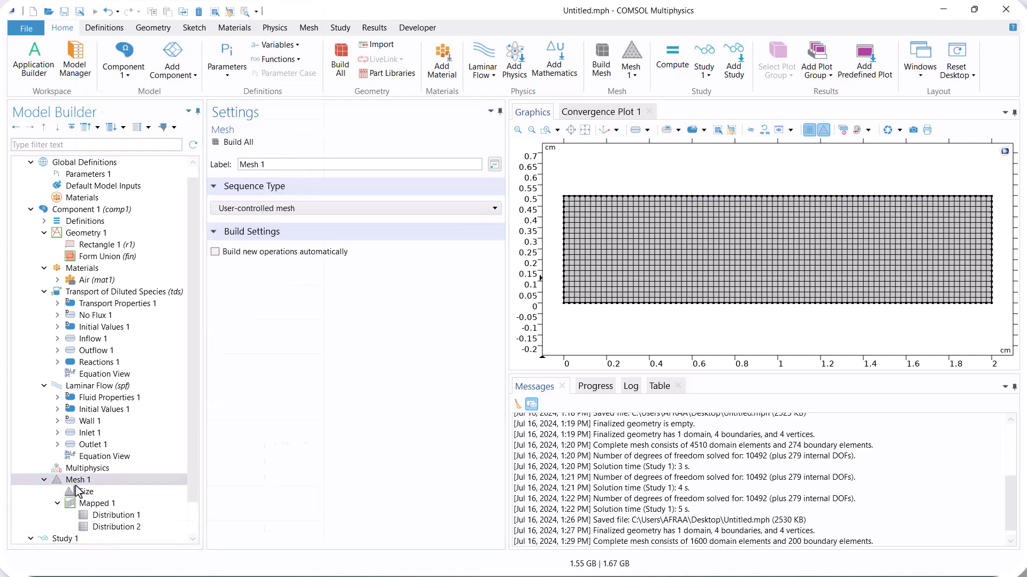
Step: Add boundary layers on the bottom and top walls (boundaries 2 and 3) and rebuild the mesh
right_click(77, 480)
left_click(172, 79)
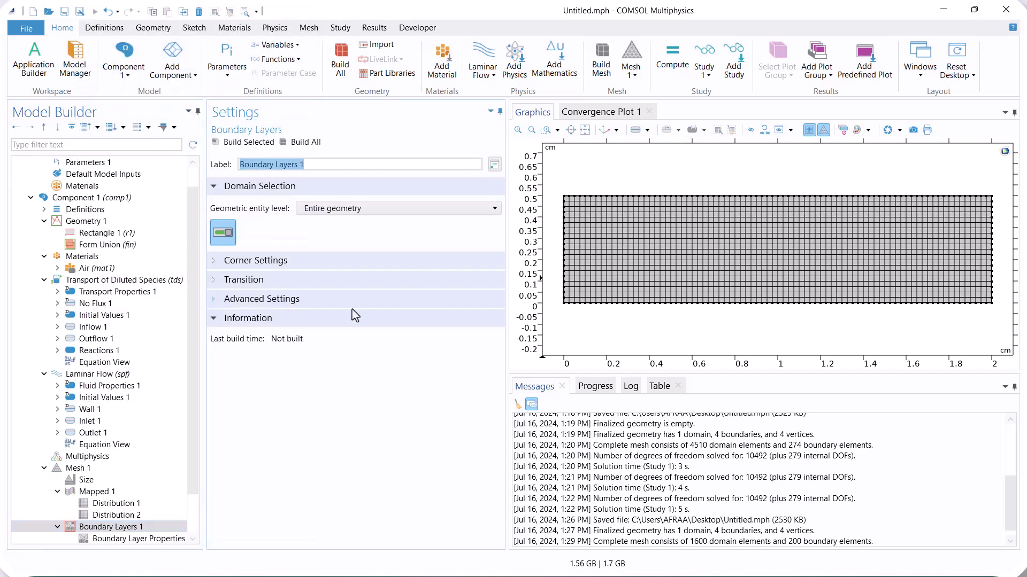
left_click(134, 538)
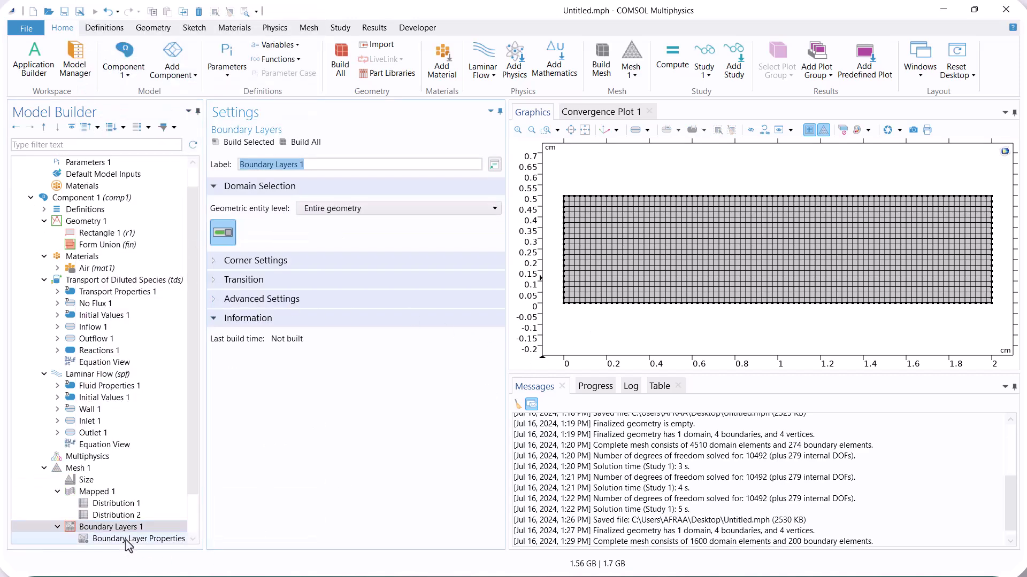
left_click(578, 305)
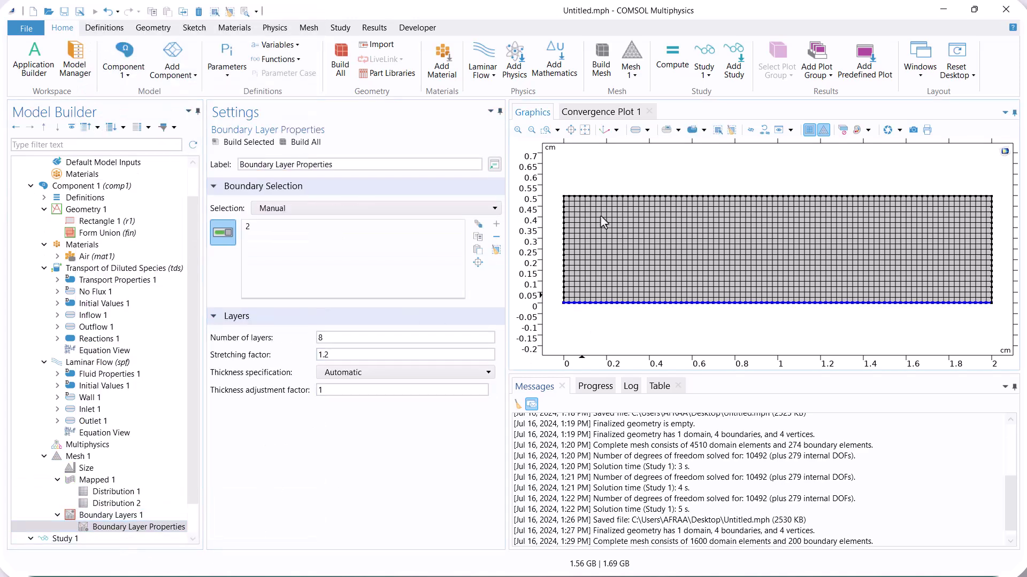
left_click(601, 196)
left_click(316, 141)
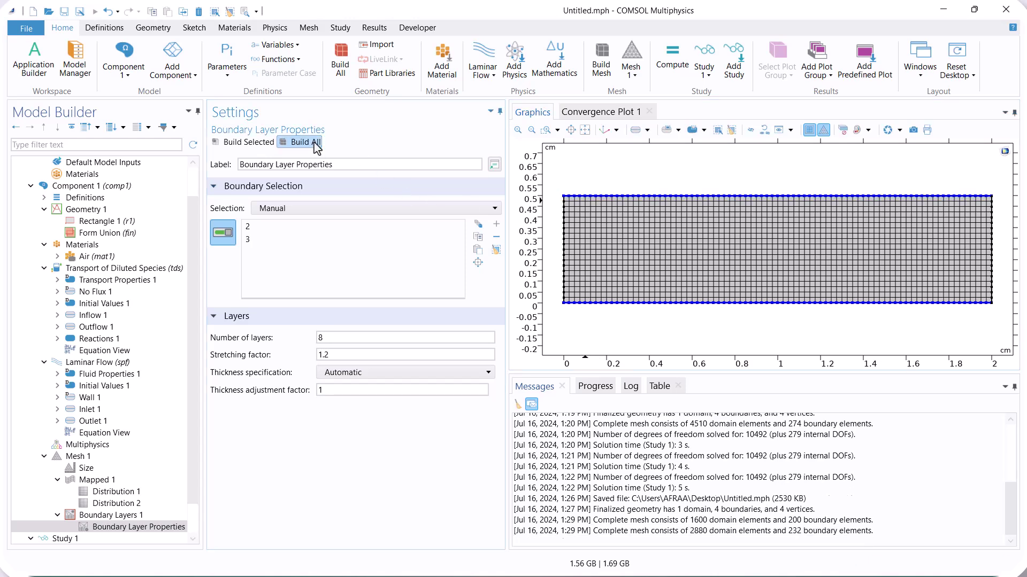
scroll(180, 455, "down", 2)
scroll(181, 455, "down", 1)
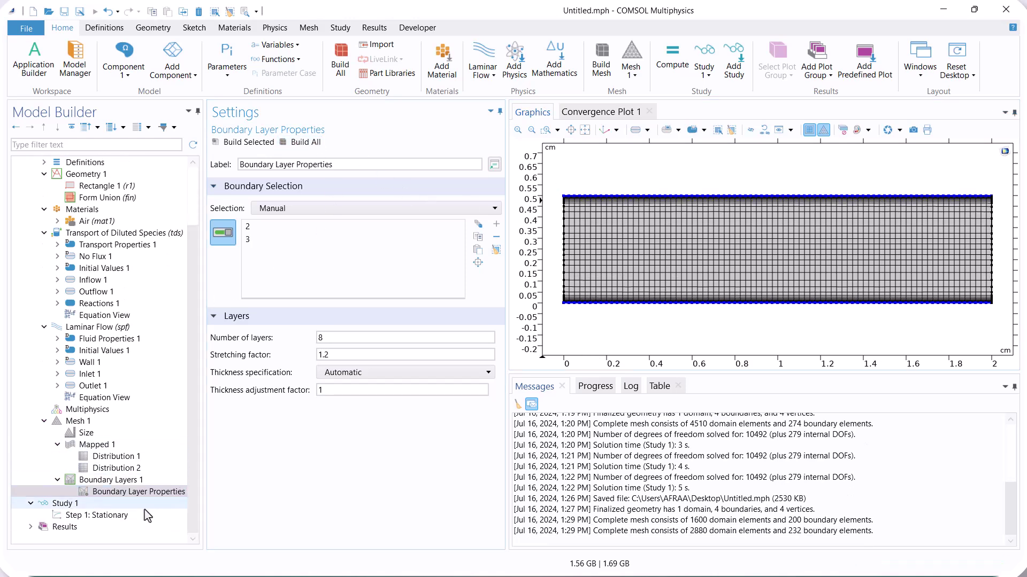
Step: Compute the Stationary study, then view Transport Properties 1 of the diluted species interface
left_click(107, 515)
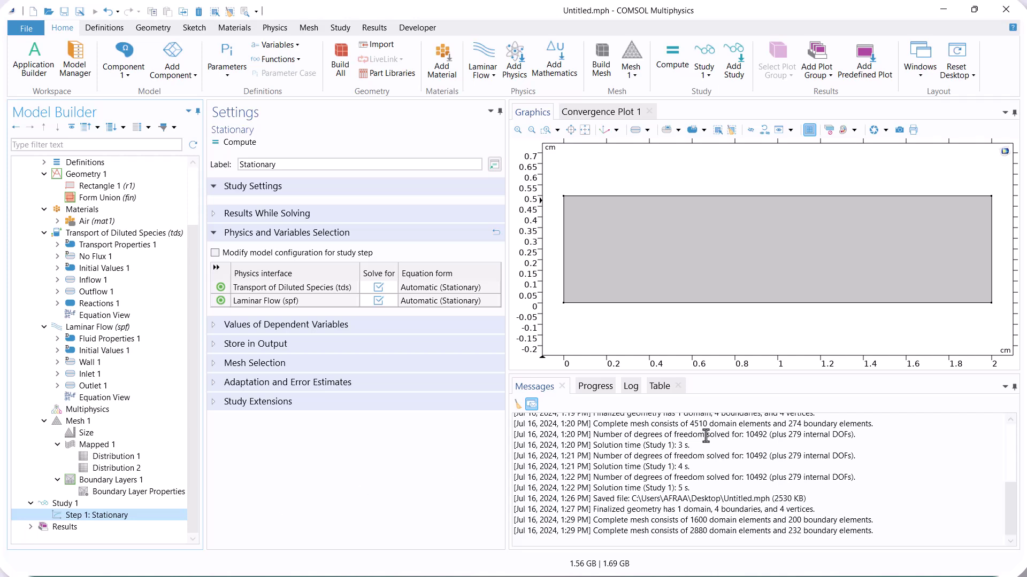
left_click(678, 386)
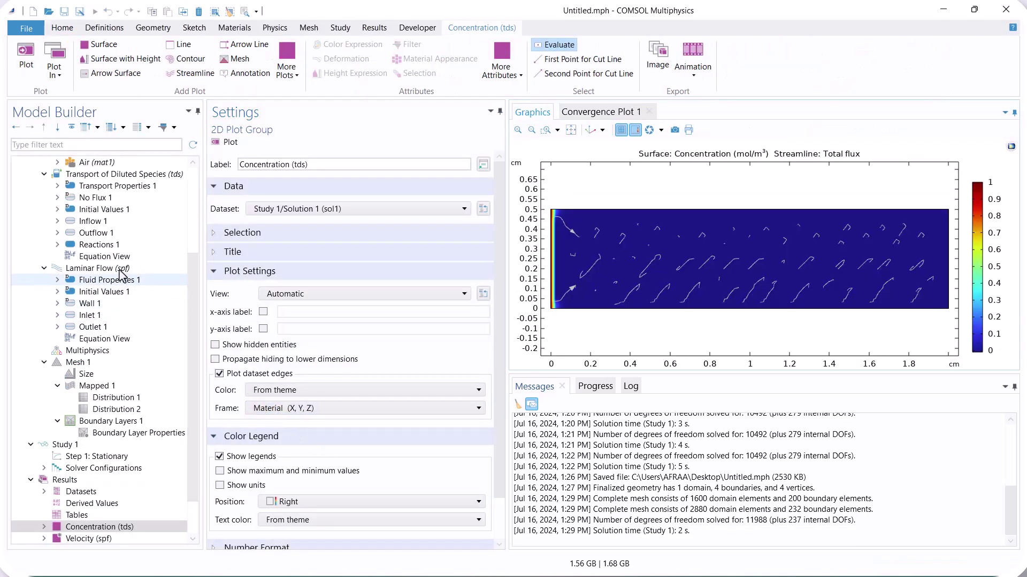
left_click(138, 198)
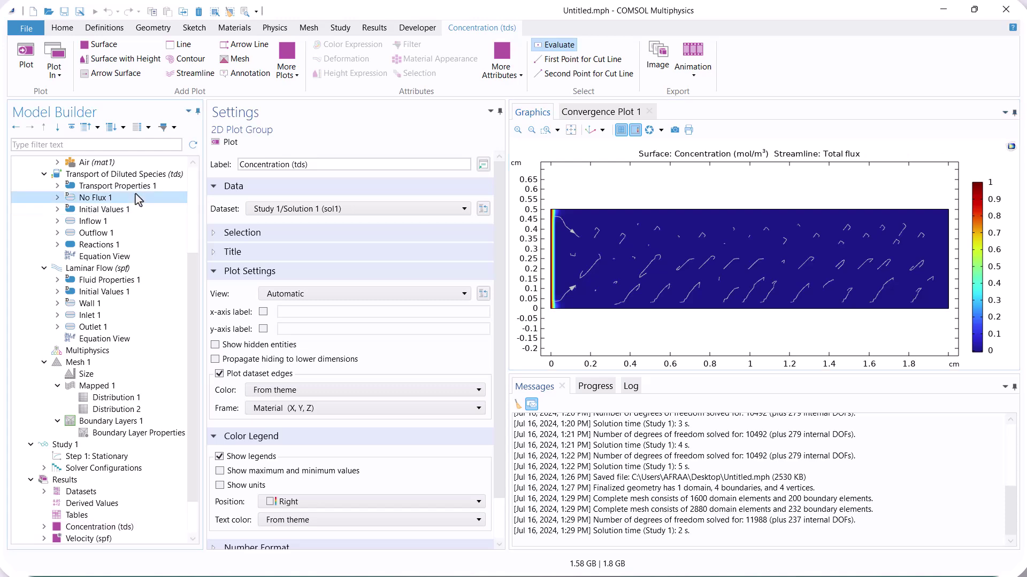
left_click(137, 187)
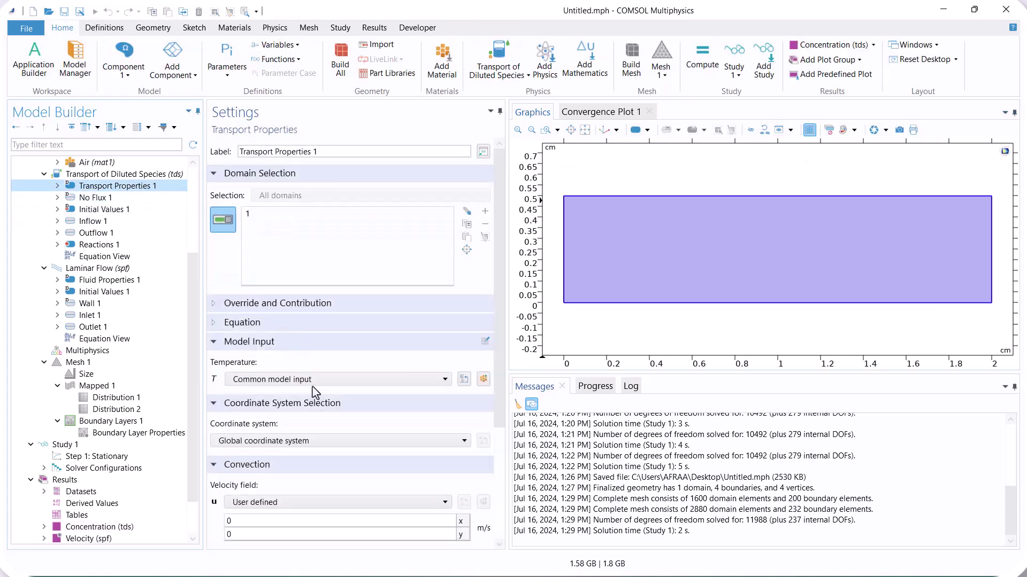
Step: Take the Transport Properties 1 convection velocity from the laminar flow Velocity field (spf)
left_click(300, 501)
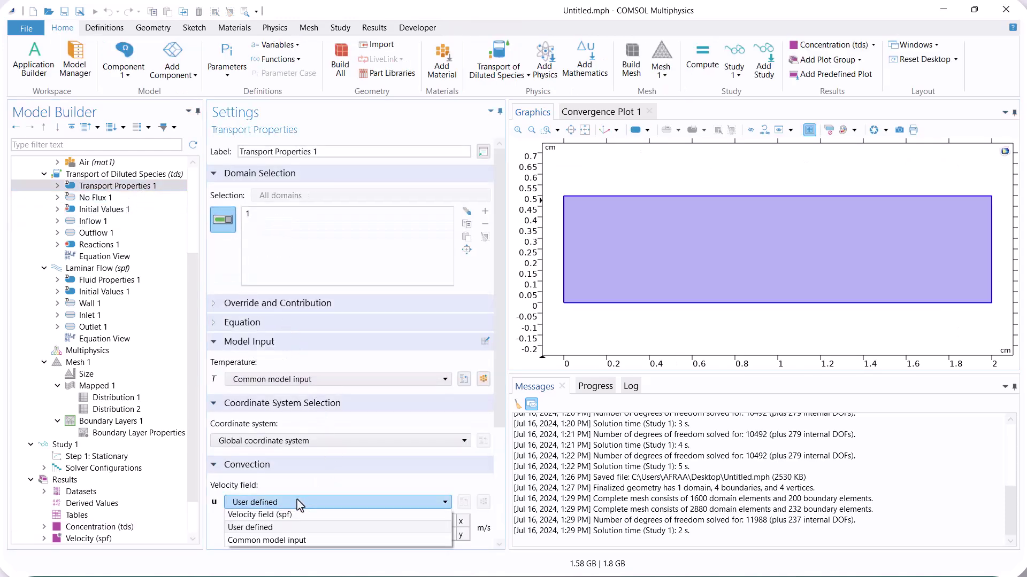
left_click(286, 517)
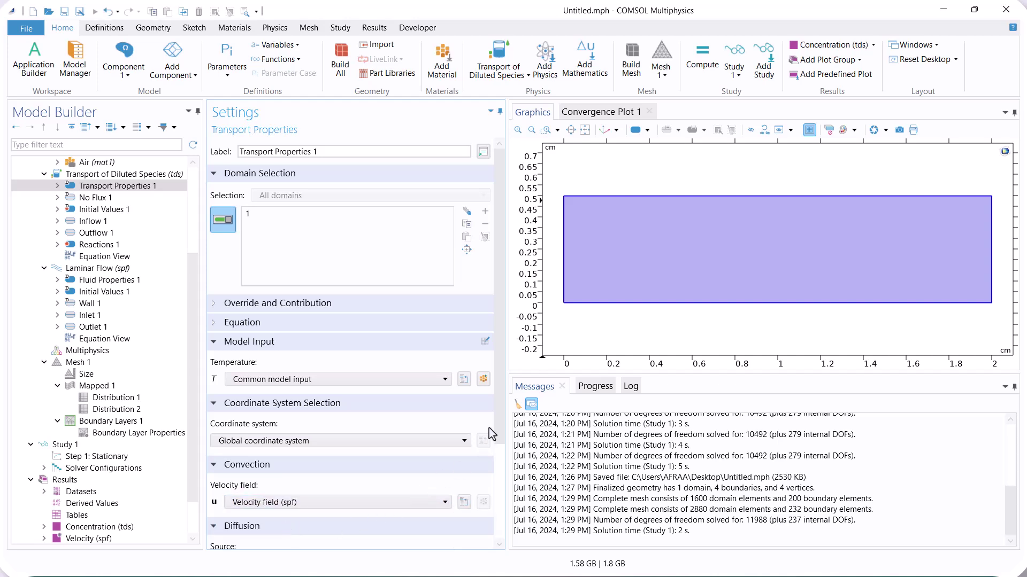
left_click_drag(503, 425, 499, 535)
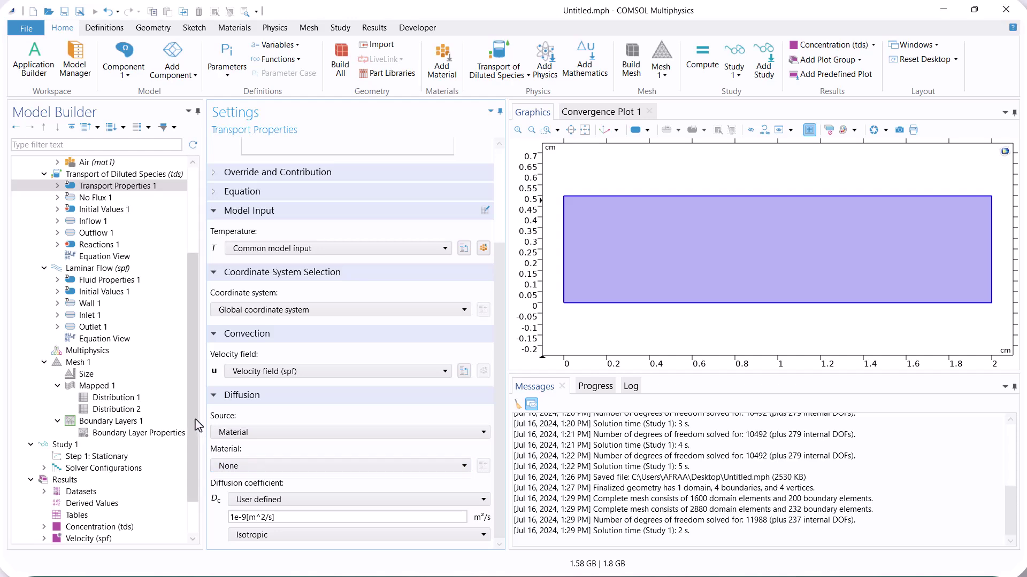
left_click_drag(194, 419, 187, 451)
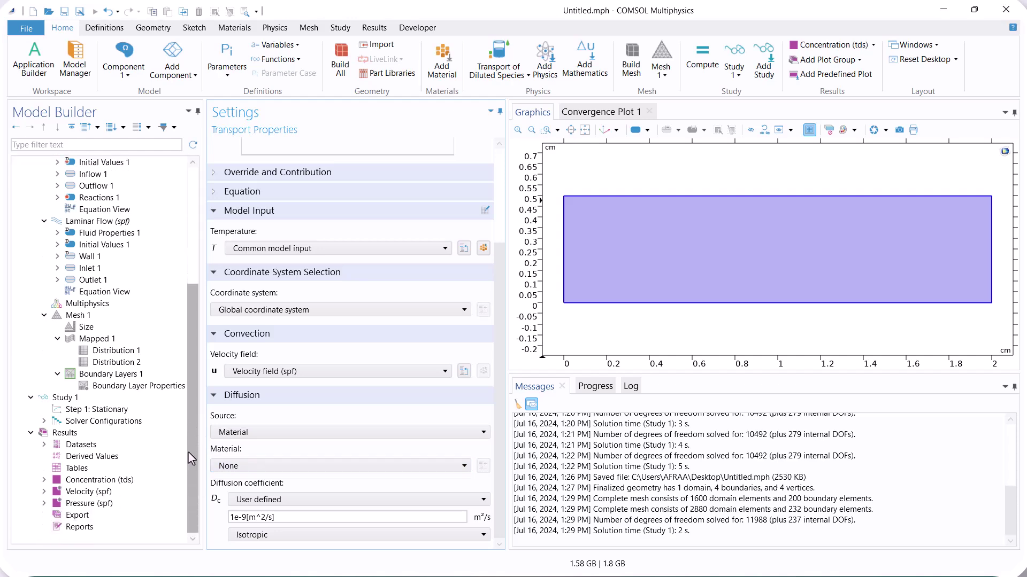
Step: Recompute Study 1's Stationary step so concentration is convected along the channel
left_click(104, 398)
left_click(104, 410)
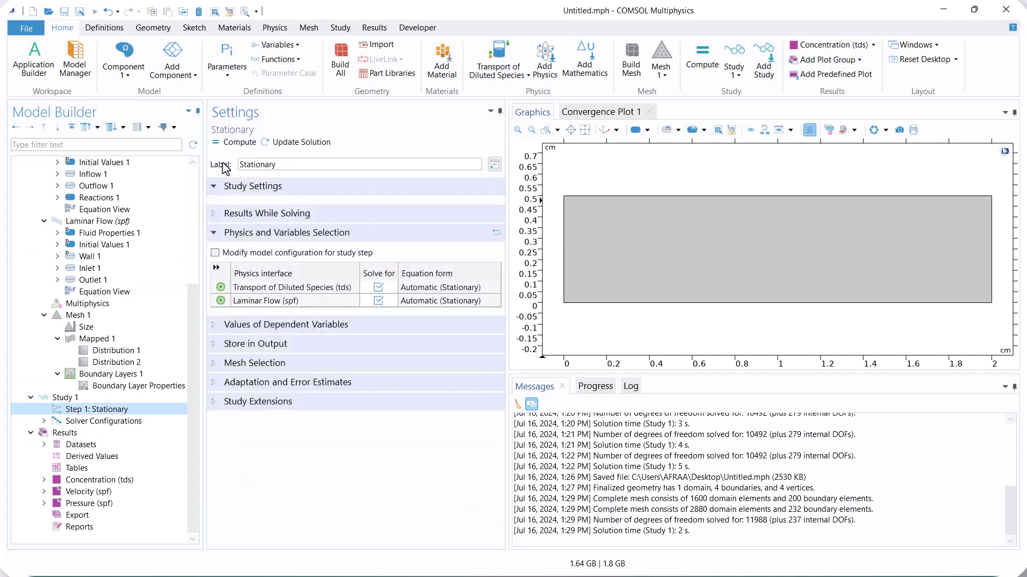
left_click(233, 142)
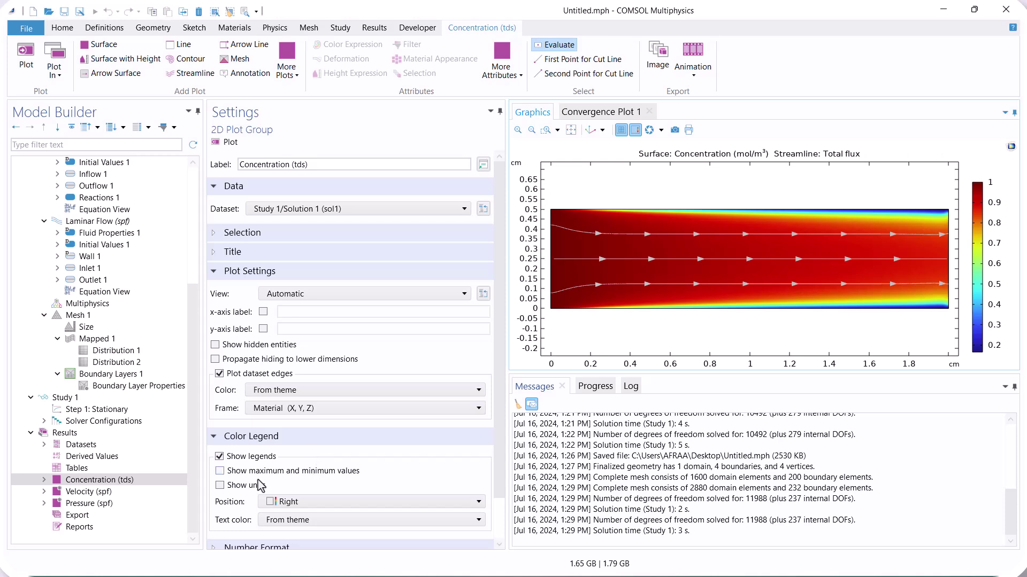
Step: Add a Line Average derived value on outlet boundary 4
left_click(68, 446)
left_click(69, 456)
right_click(70, 456)
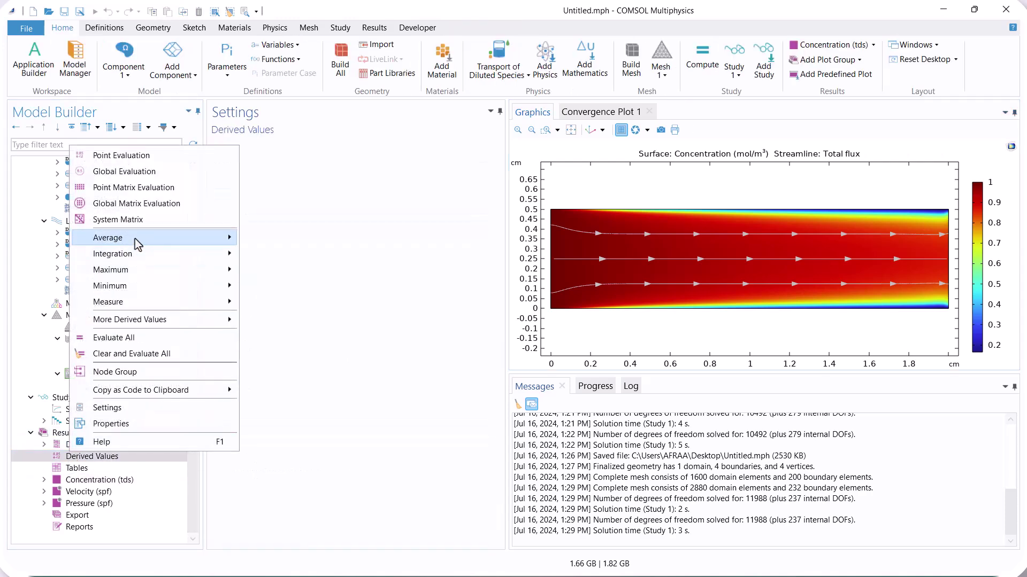
mouse_move(150, 245)
left_click(294, 269)
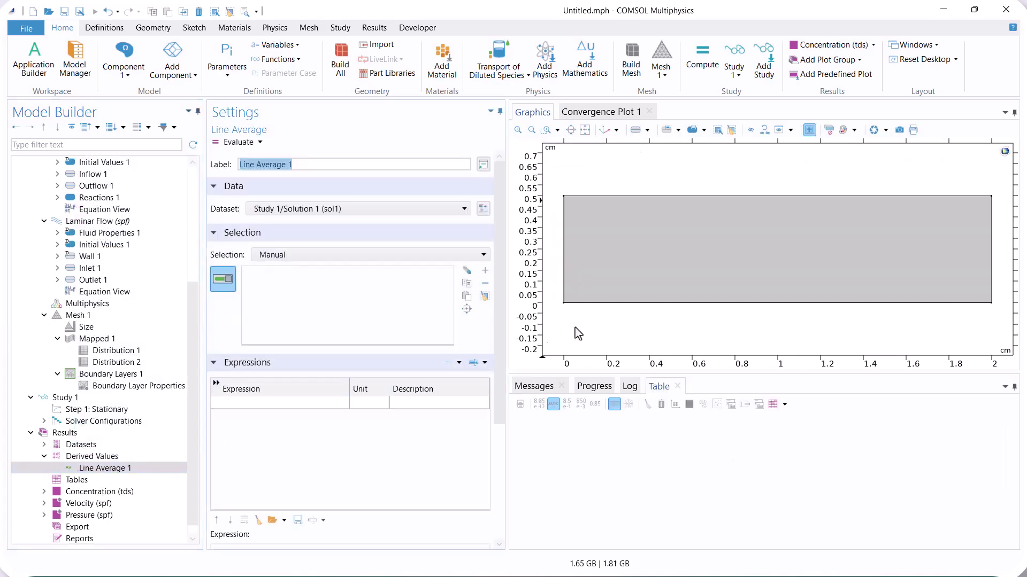
left_click(990, 249)
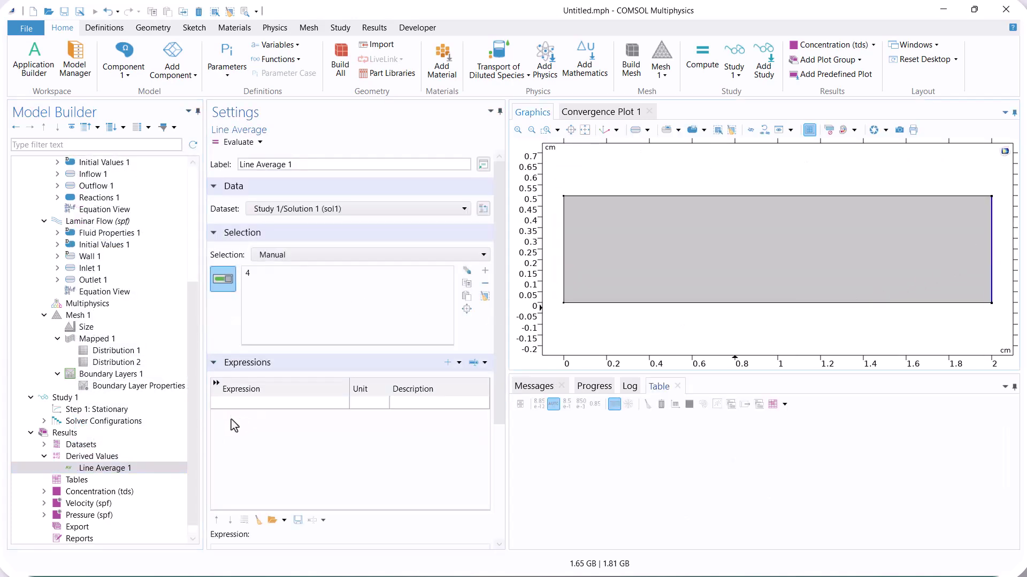
Step: Evaluate the line average of c, giving 0.76711 mol/m^3 in Table 1
left_click(234, 403)
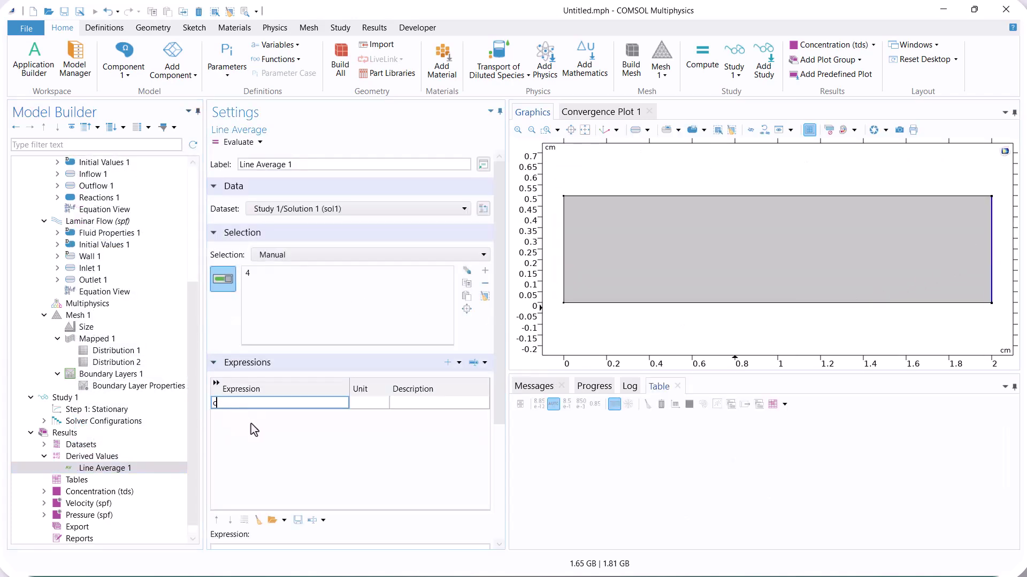
type("c")
key("Return")
left_click(220, 143)
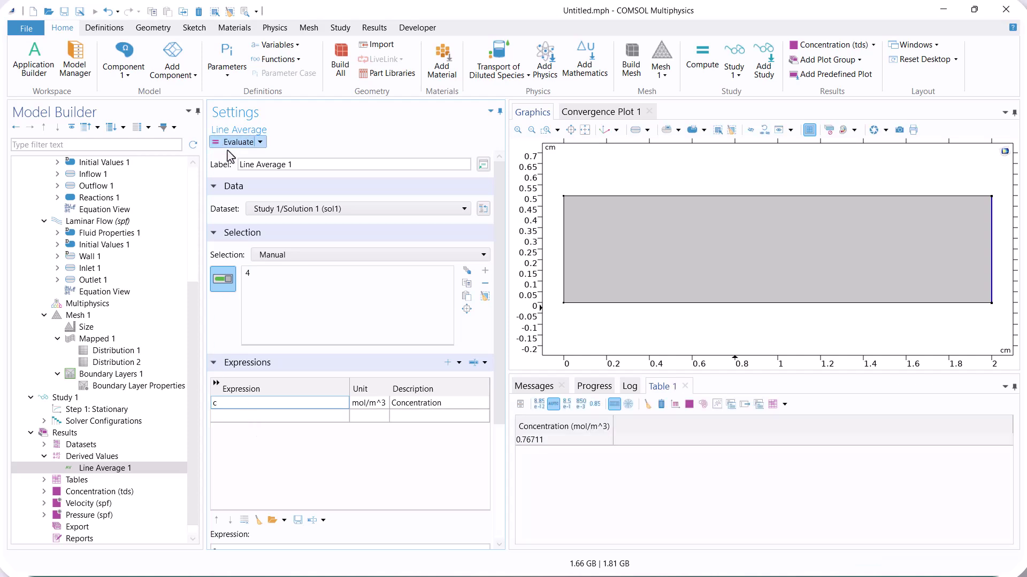
left_click(558, 440)
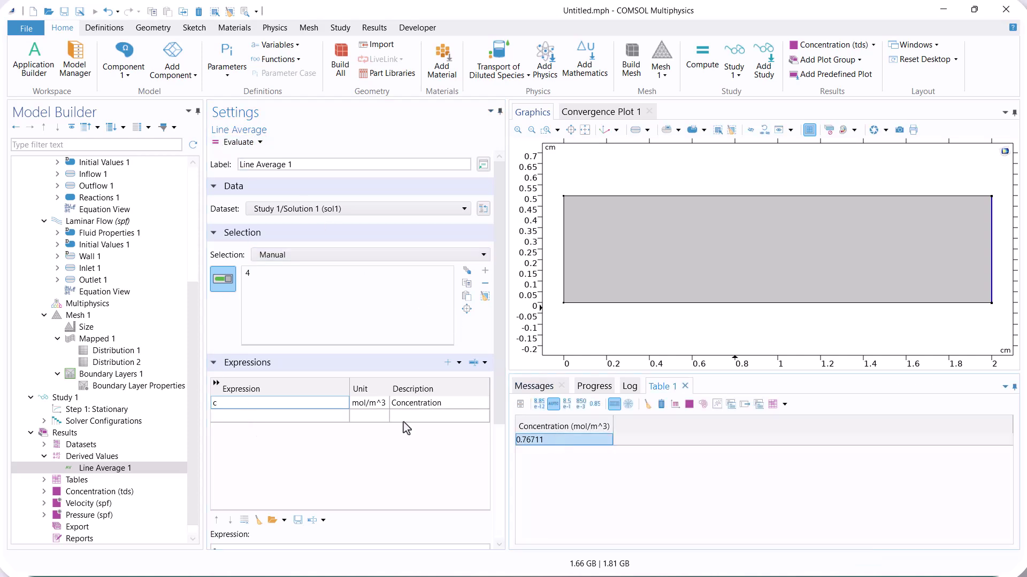
Step: Set Distribution 1 on the inlet to 40 elements and rebuild the mesh
left_click(137, 352)
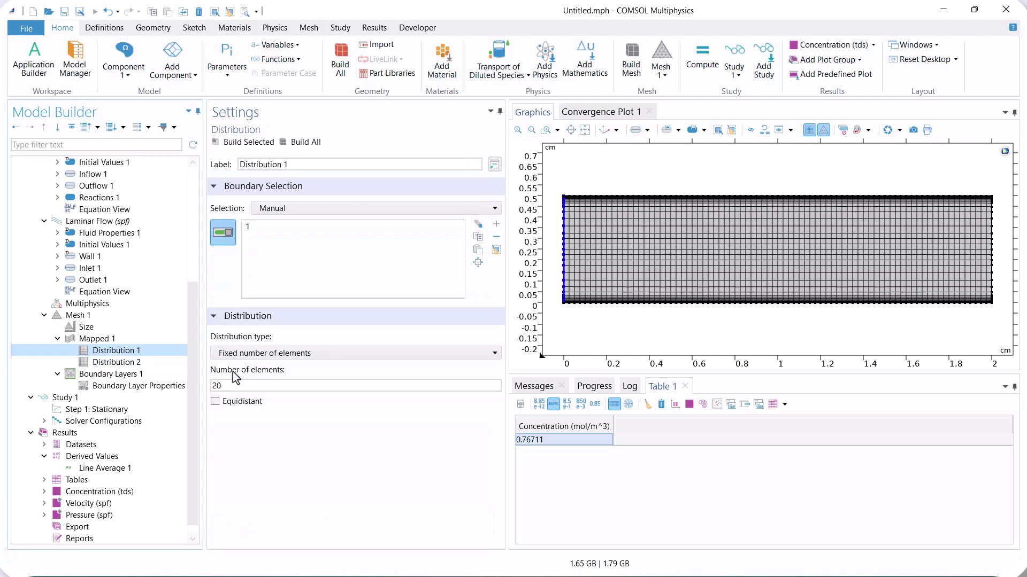
double_click(218, 386)
type("40")
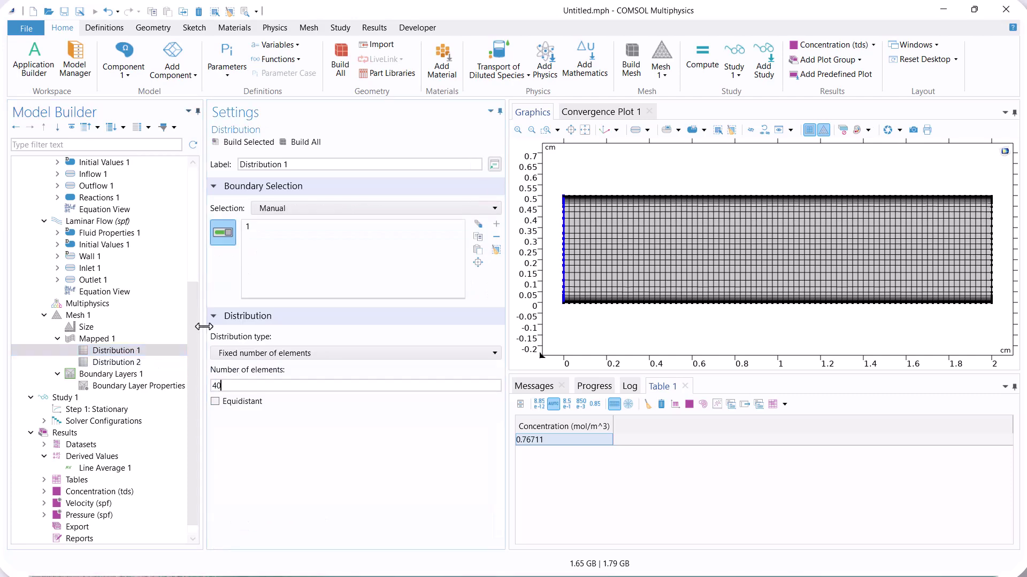
left_click(290, 142)
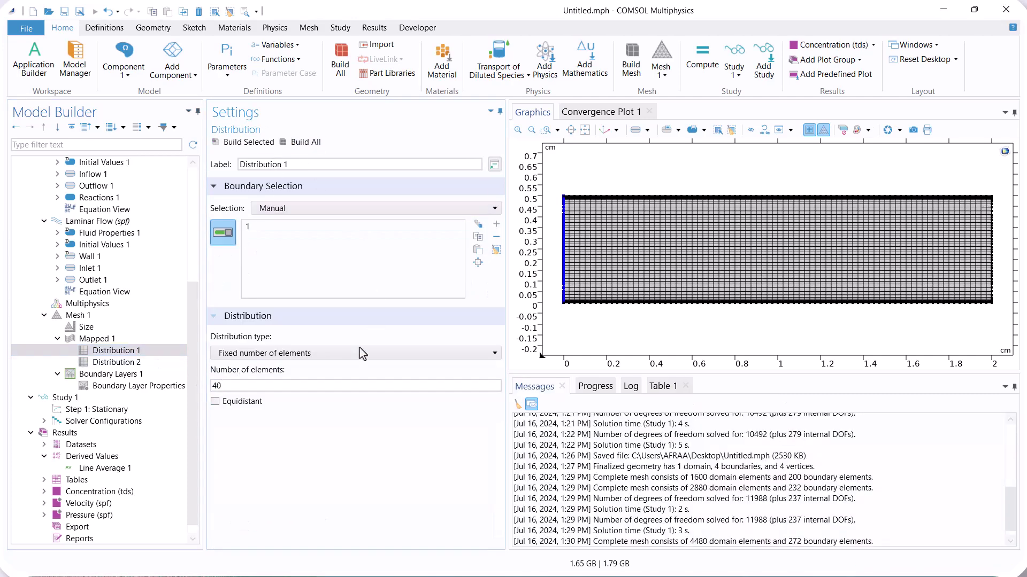
Step: Re-solve and re-evaluate Line Average 1, now giving 0.76720 mol/m^3
left_click(112, 411)
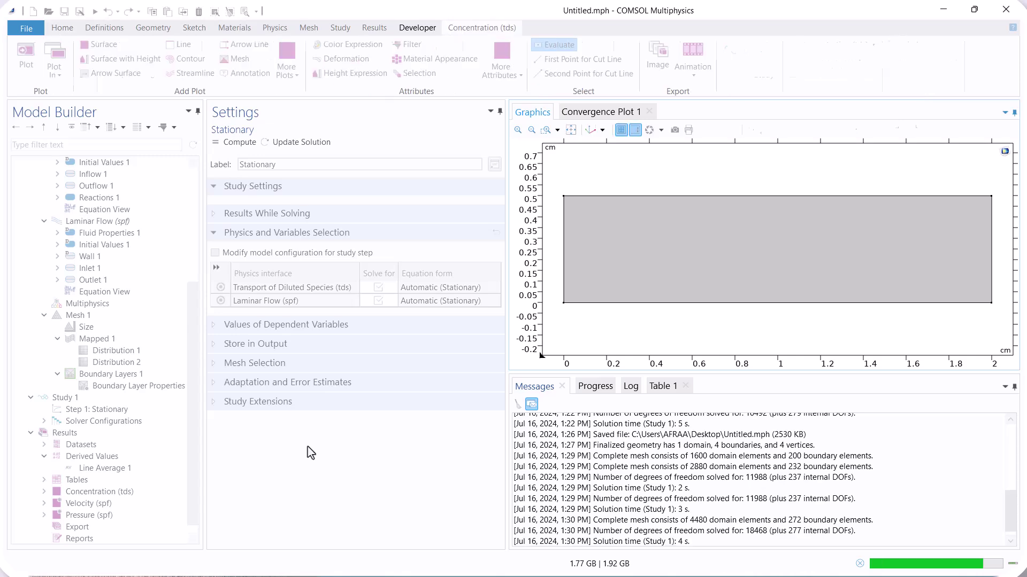
left_click(102, 468)
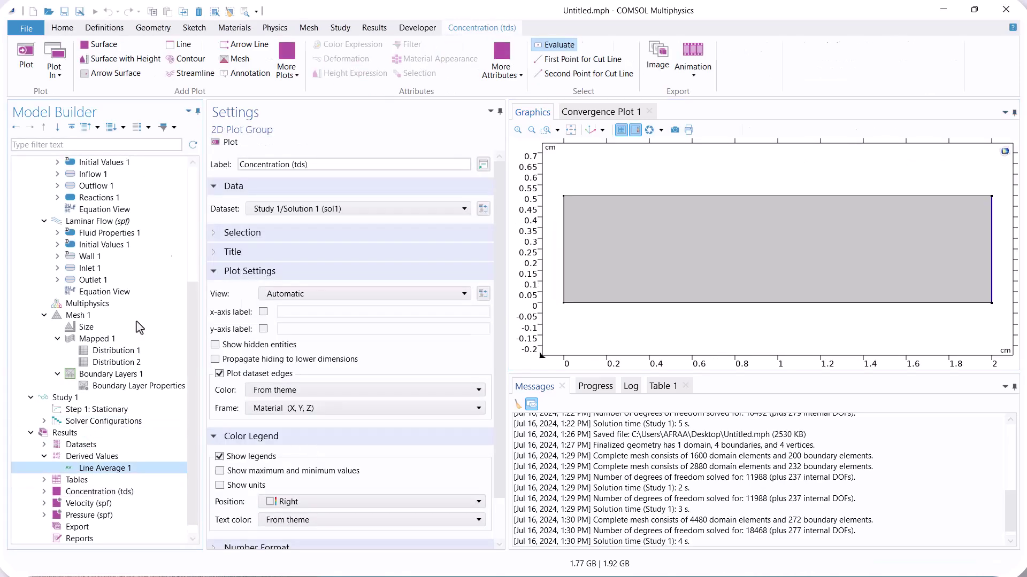
left_click(224, 144)
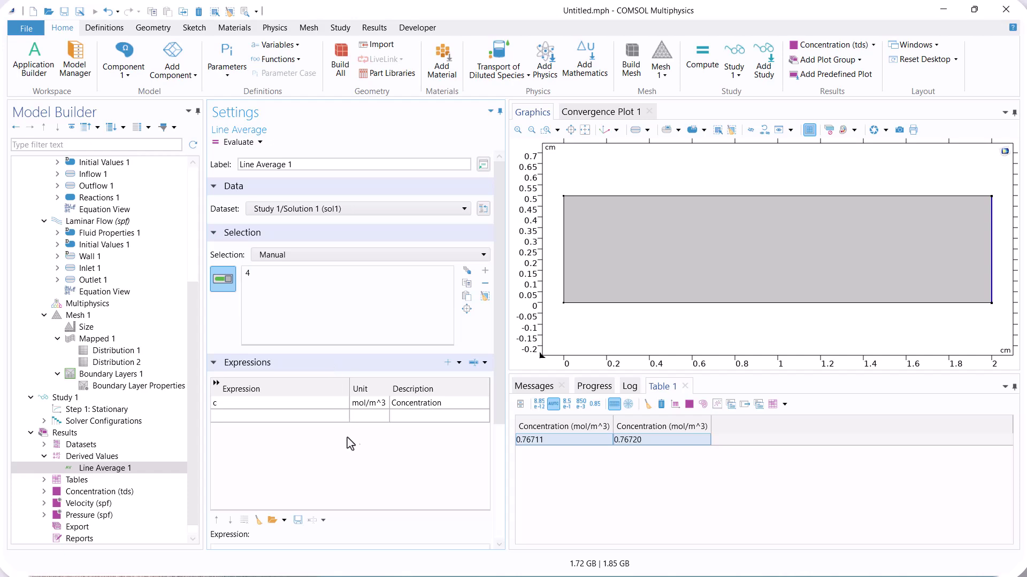
Step: Set the boundary 3 wall distribution to 160 elements and rebuild the mesh
left_click(115, 362)
left_click(120, 353)
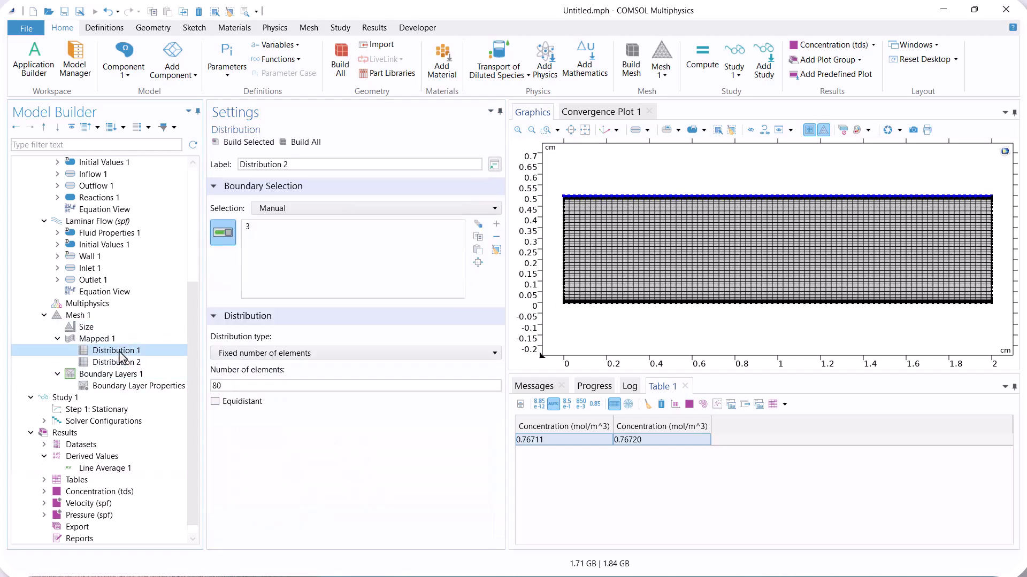
left_click(161, 362)
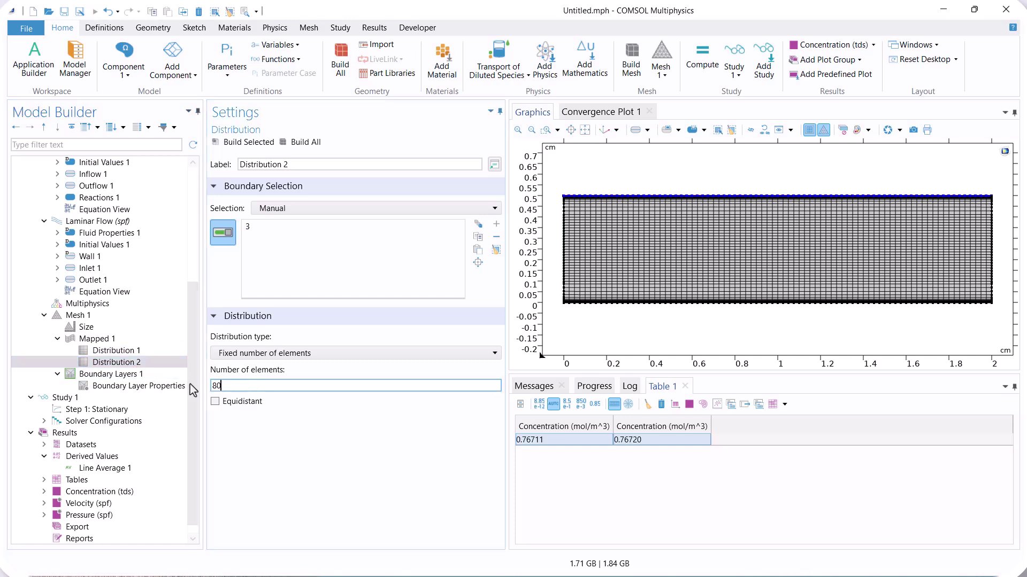
key("BackSpace")
key("BackSpace")
type("160")
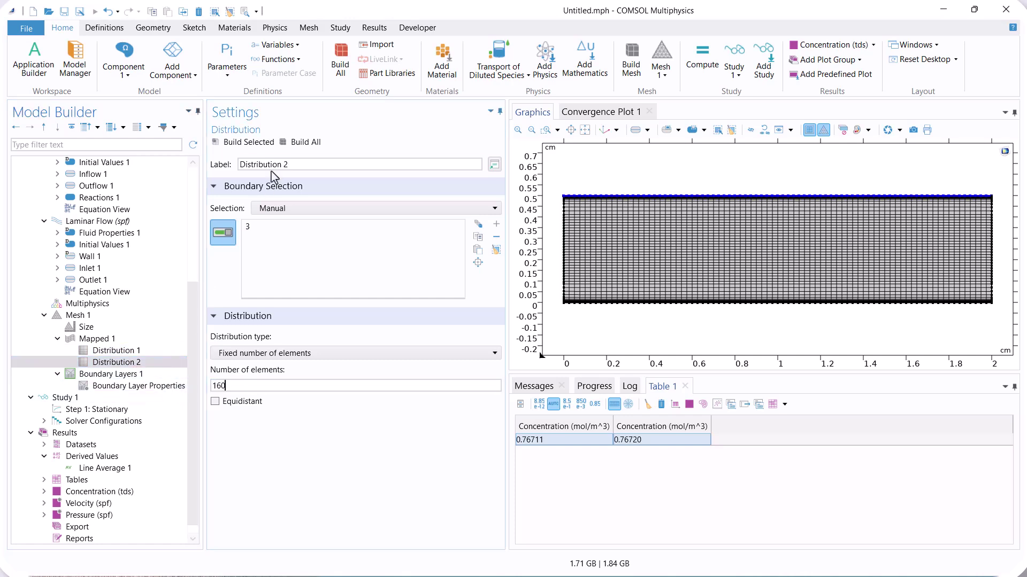
left_click(300, 143)
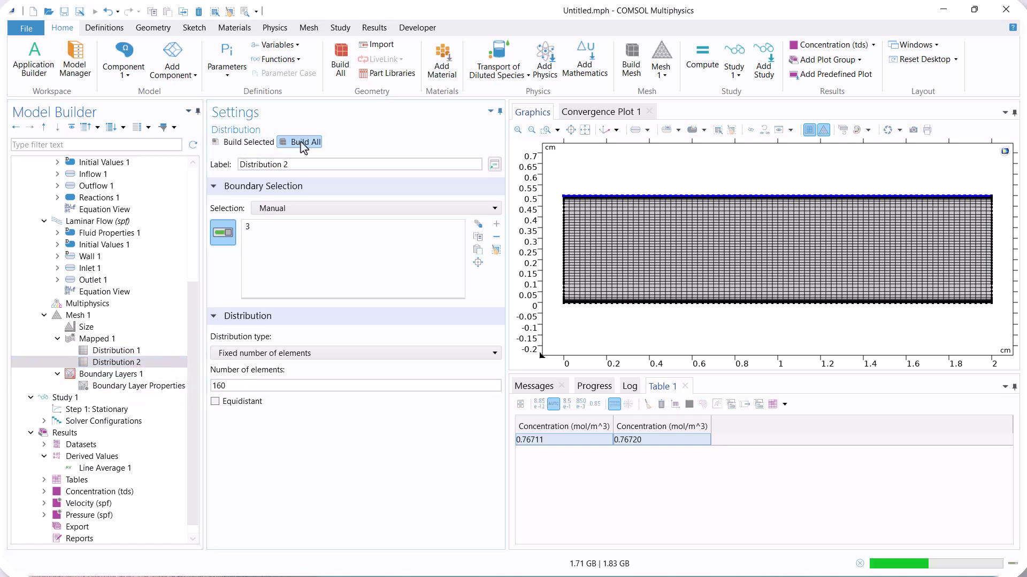
Step: Set Distribution 1 to 20 elements and rebuild the mesh
left_click(124, 351)
double_click(236, 386)
type("2")
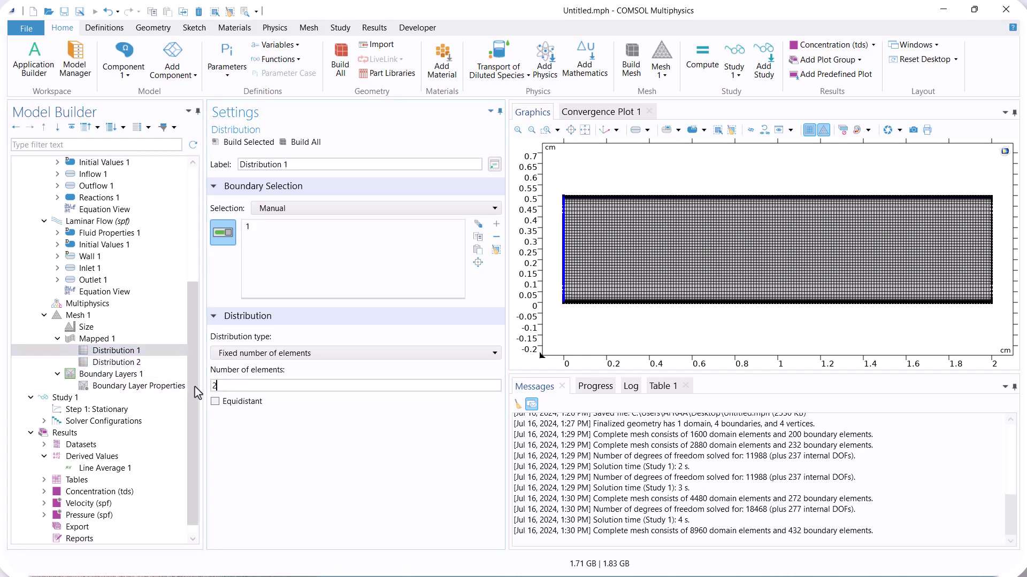
type("0")
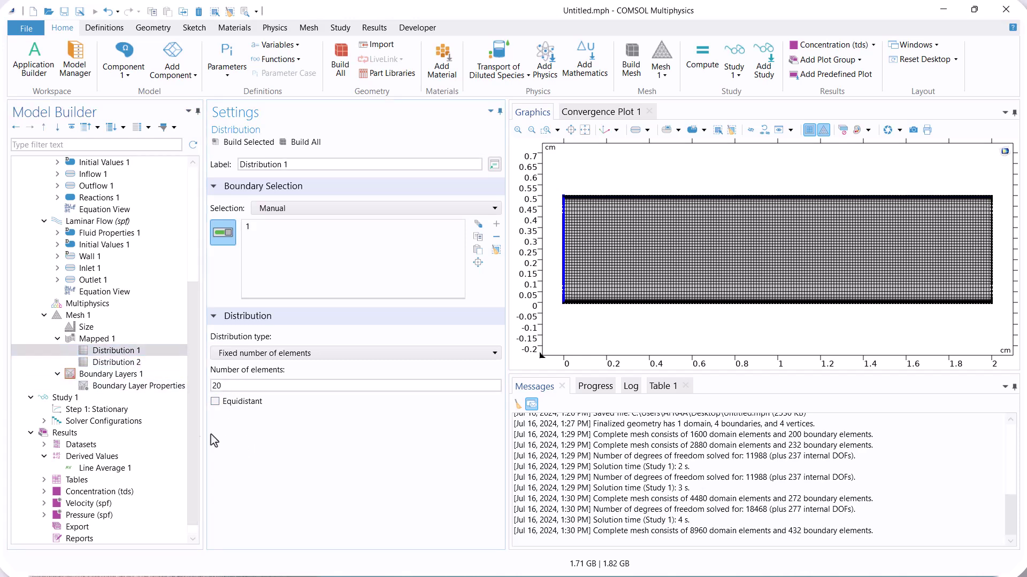
left_click(300, 143)
Step: Re-solve the stationary study and evaluate Line Average 1, logging 0.76731 mol/m^3
left_click(96, 410)
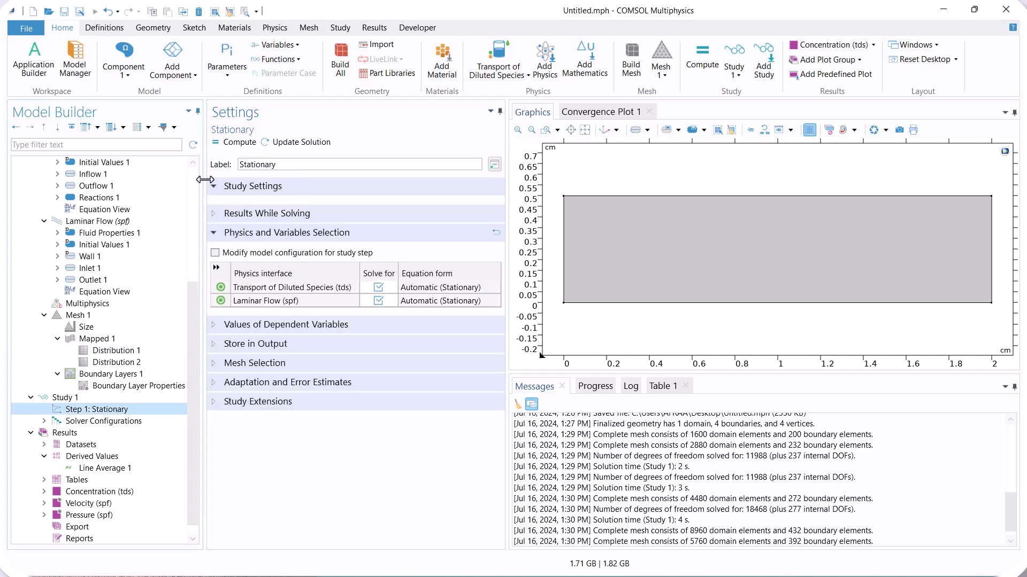
key("F8")
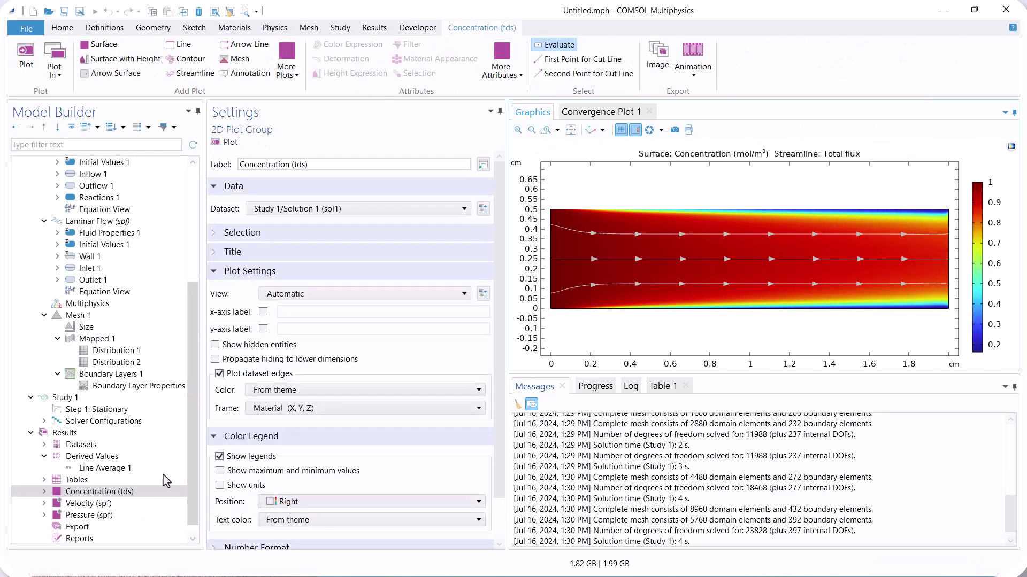
left_click(104, 469)
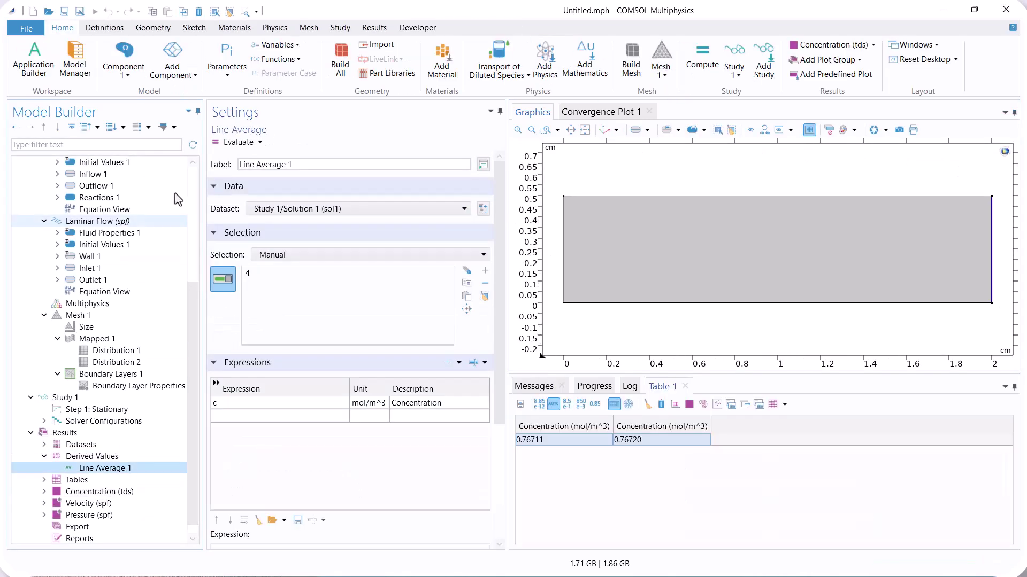
left_click(231, 143)
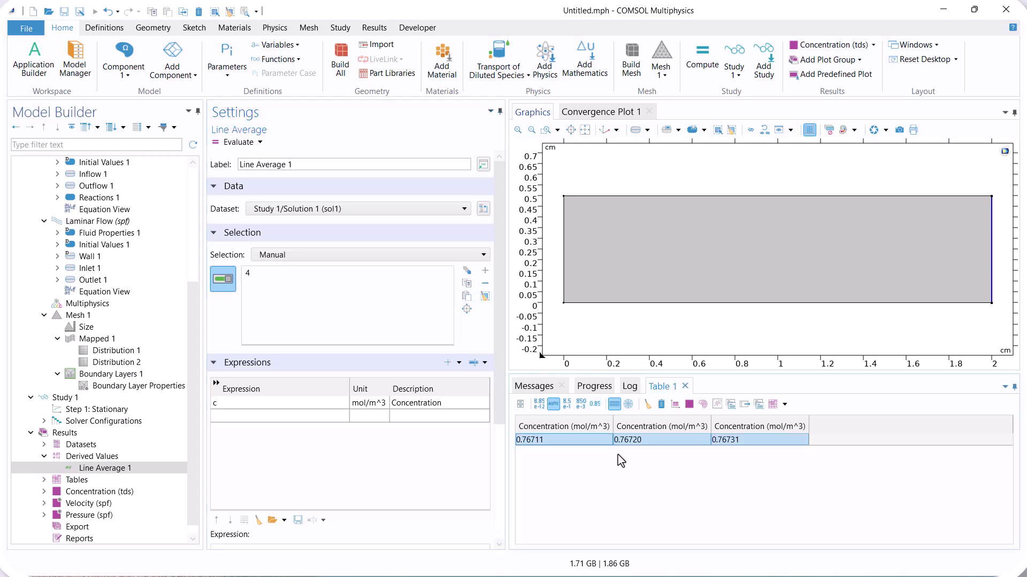
Step: Set Distribution 2 on boundary 3 to 80 elements and rebuild the mesh
left_click(130, 456)
left_click(105, 410)
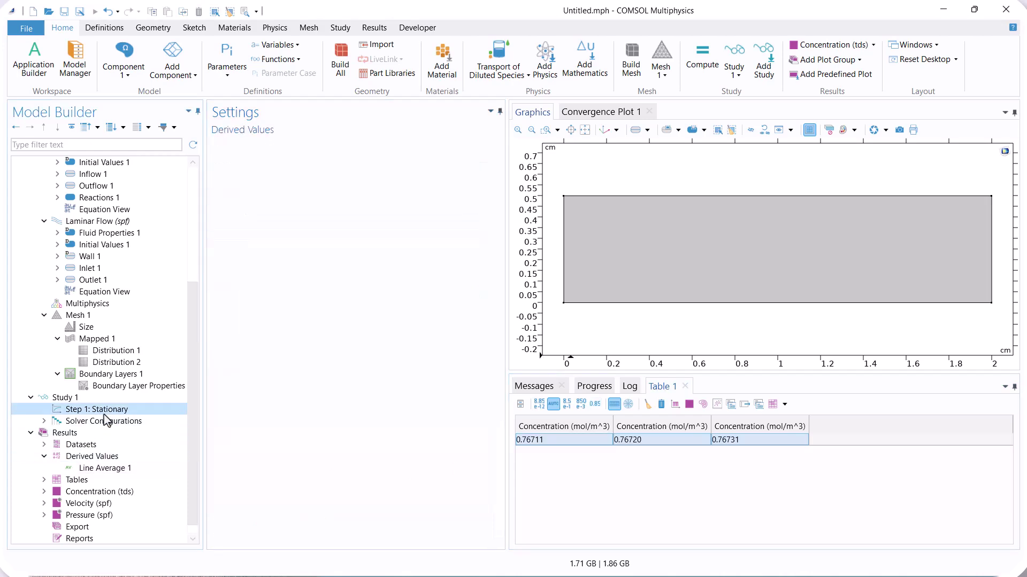
left_click(117, 362)
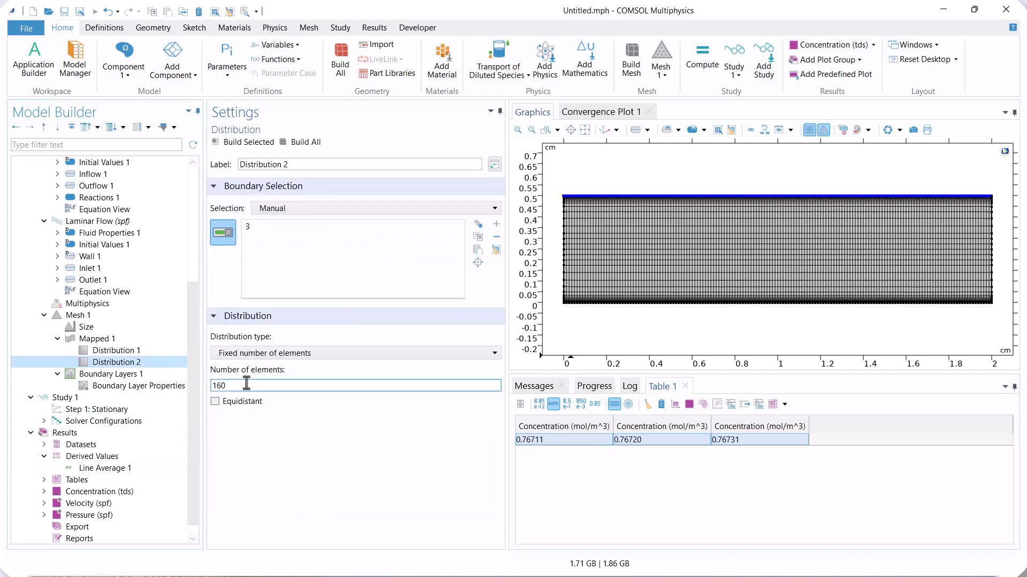
type("80")
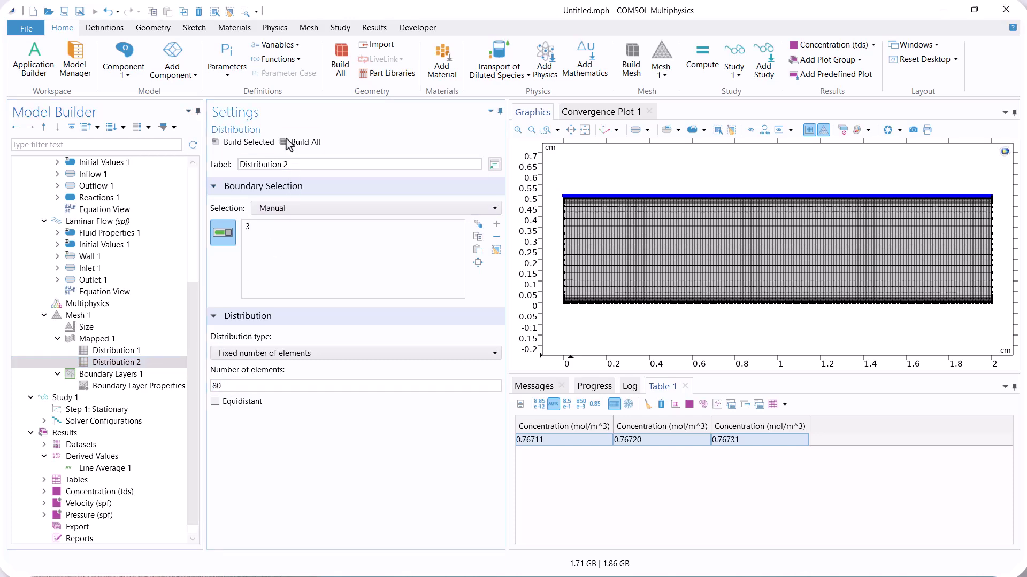
left_click(292, 142)
Step: Collapse the Results and Mesh 1 branches in the Model Builder
scroll(195, 443, "down", 1)
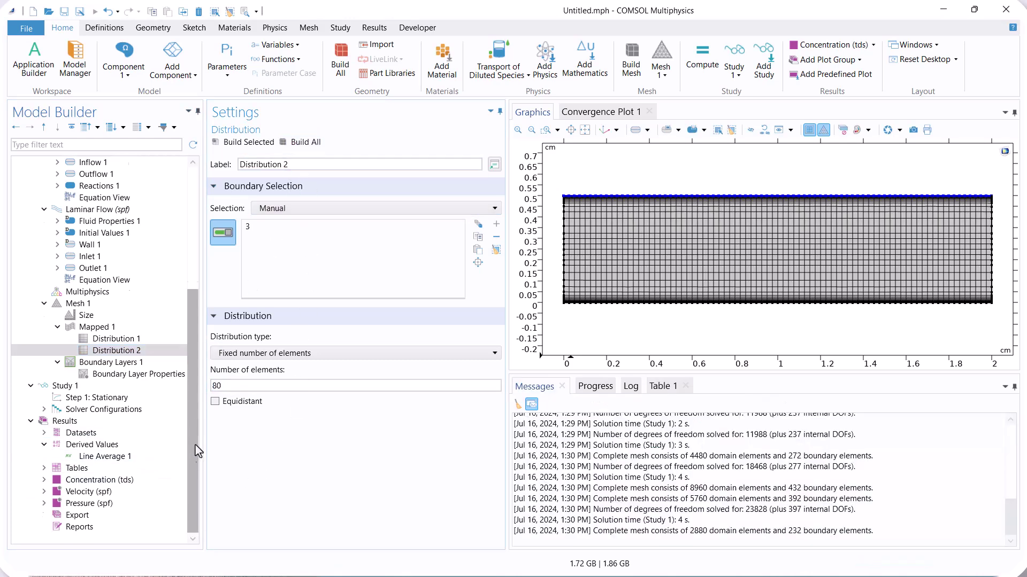
left_click(97, 397)
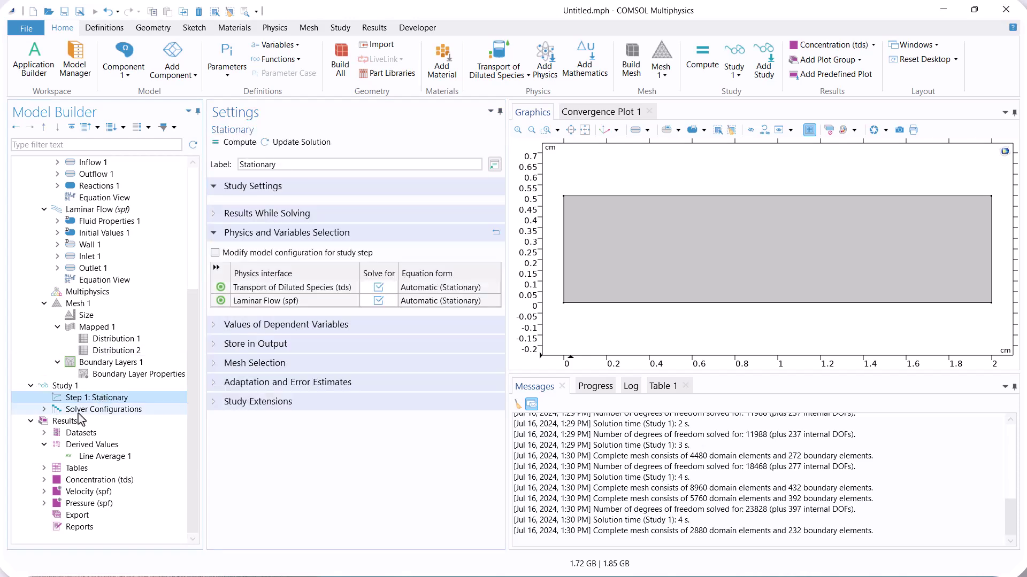
left_click(31, 422)
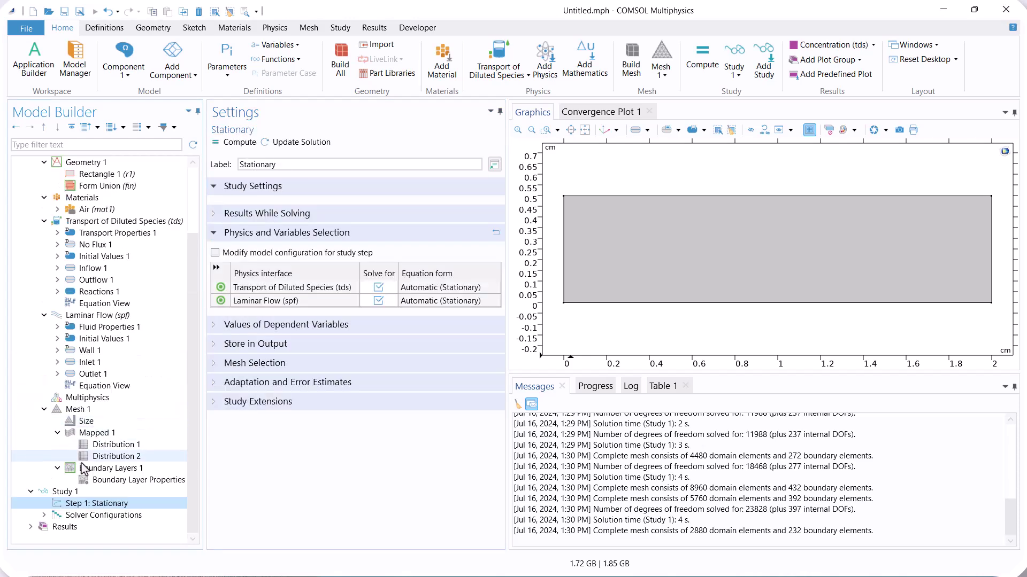
left_click(44, 411)
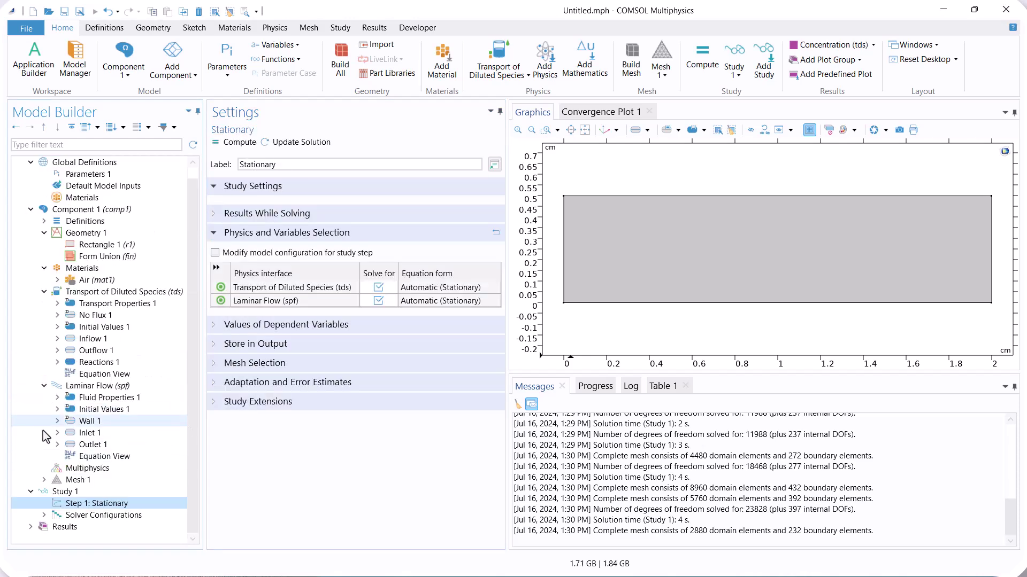
left_click(78, 516)
Step: Add a Parametric Sweep to Study 1 with inlet velocity ui as the swept parameter
left_click(65, 492)
right_click(66, 492)
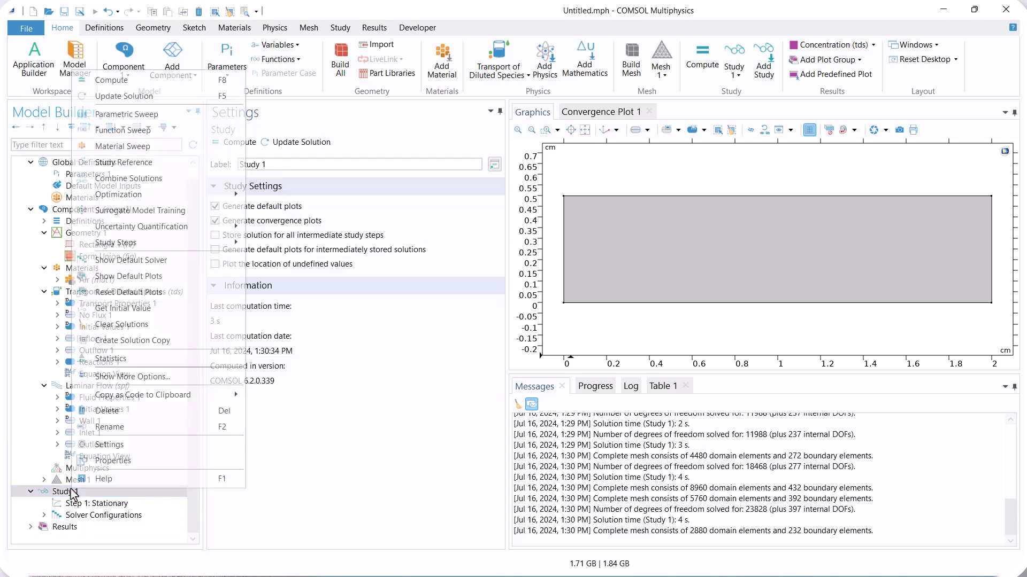
left_click(126, 114)
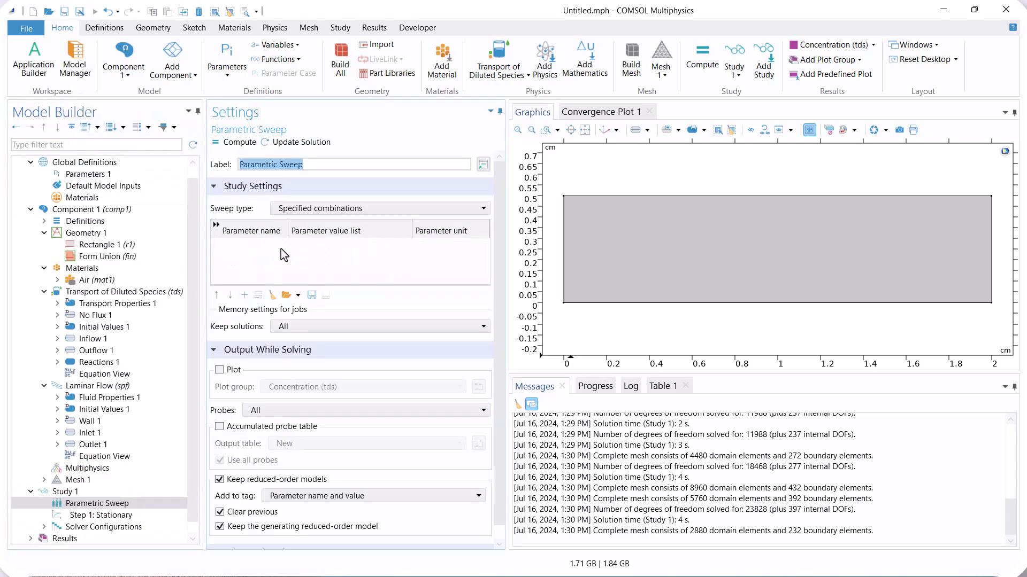
left_click(244, 295)
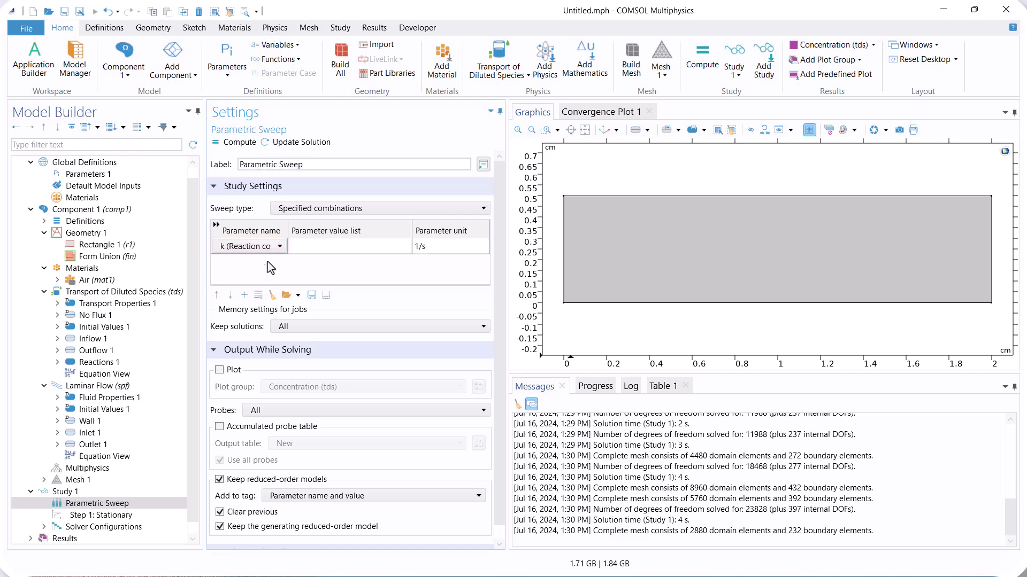
left_click(275, 246)
left_click(268, 285)
Step: Generate ui values from 0.01 to 0.05 m/s with 5 values
left_click(335, 247)
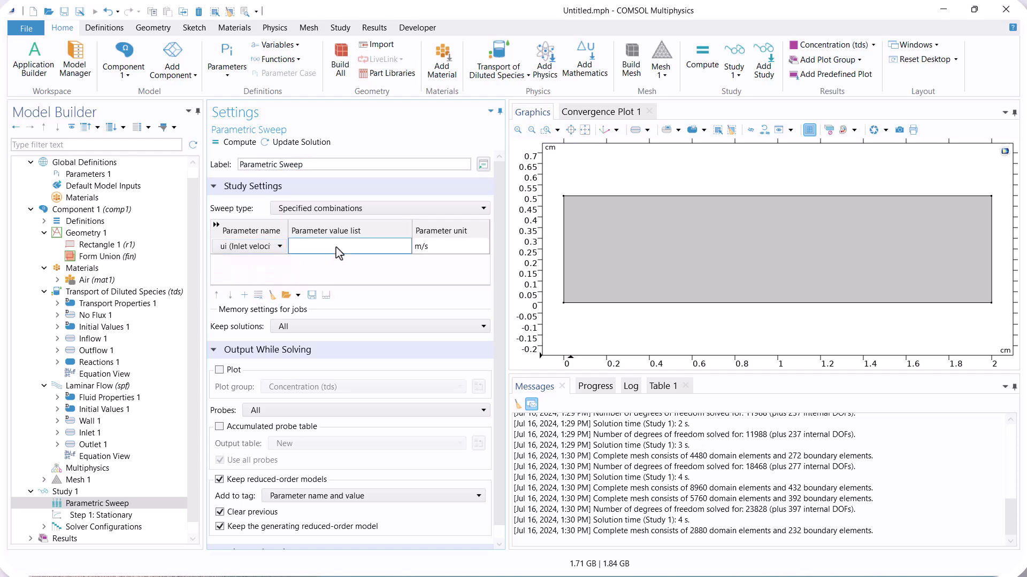
left_click(326, 295)
left_click(470, 230)
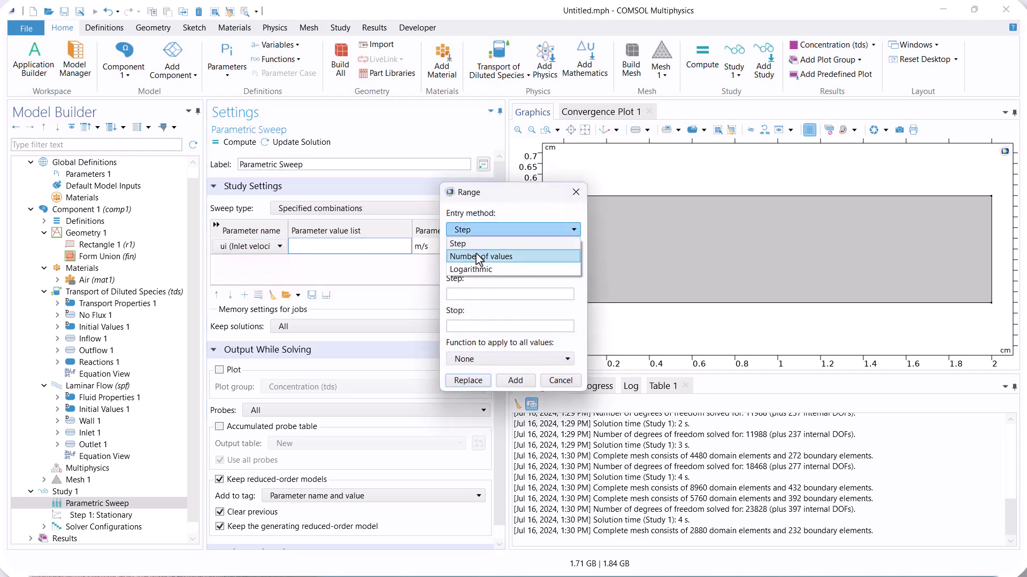
left_click(478, 258)
type("0.01")
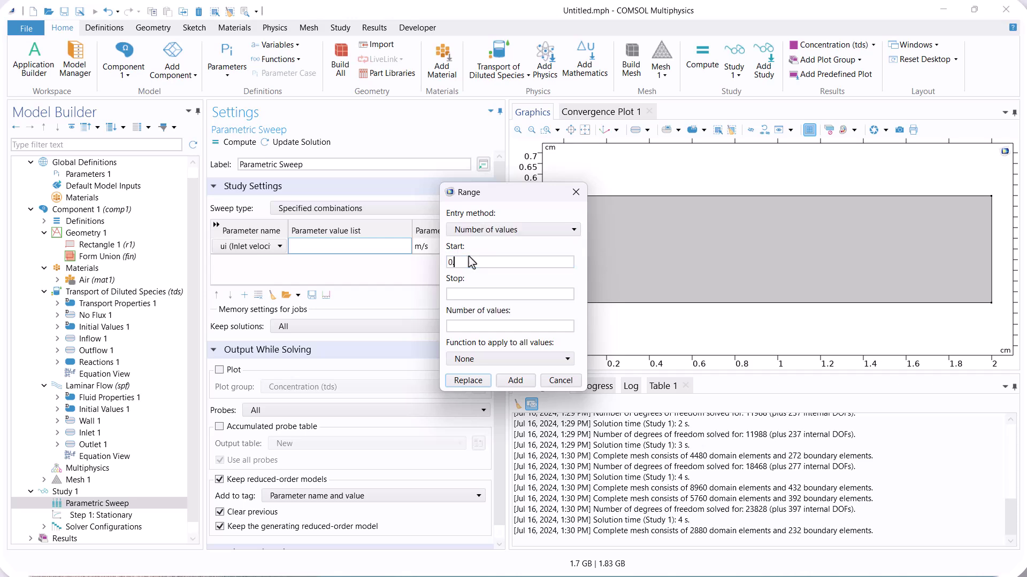
left_click(464, 293)
type("0.")
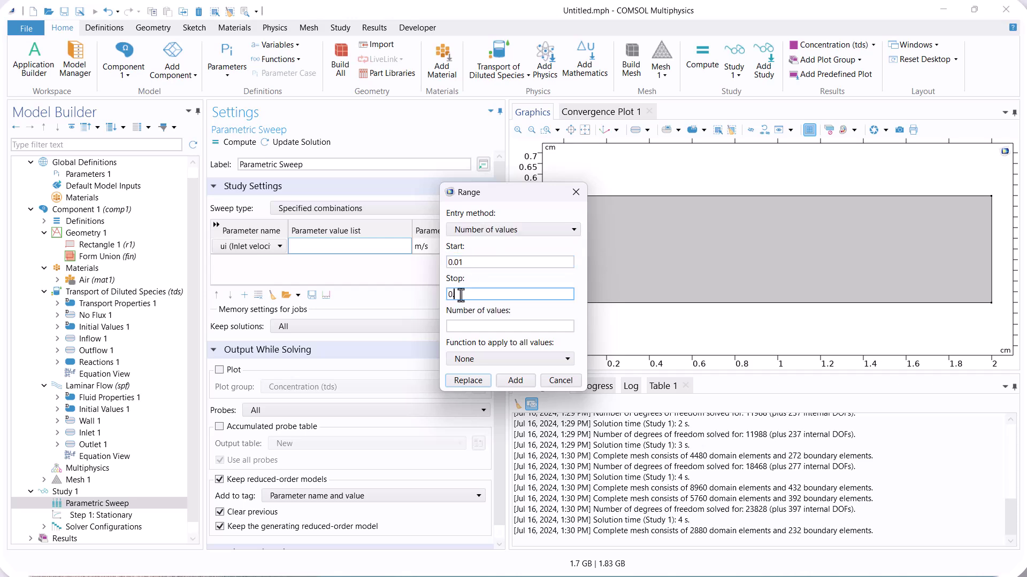
type("05")
left_click(464, 326)
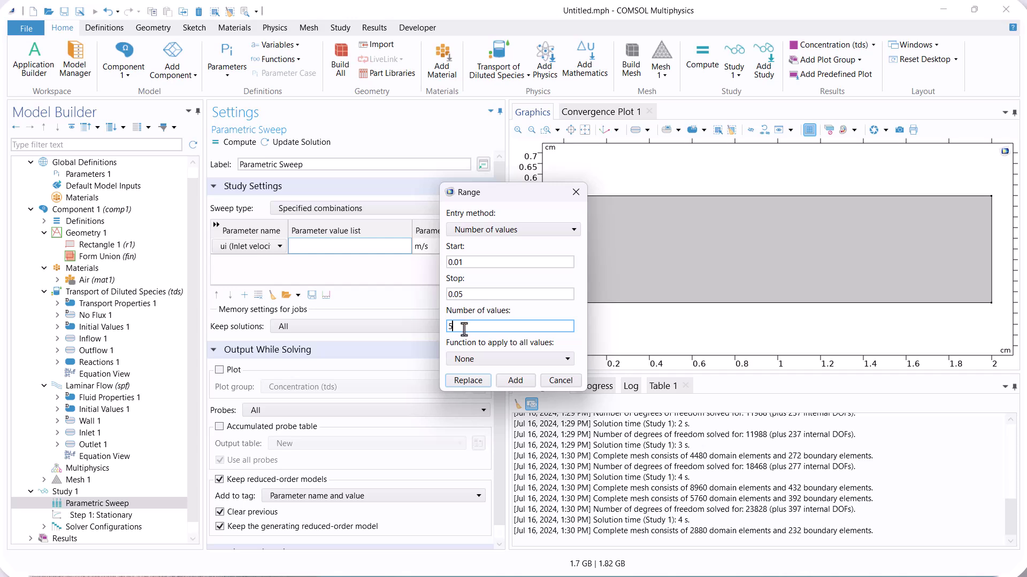
type("5")
left_click(468, 380)
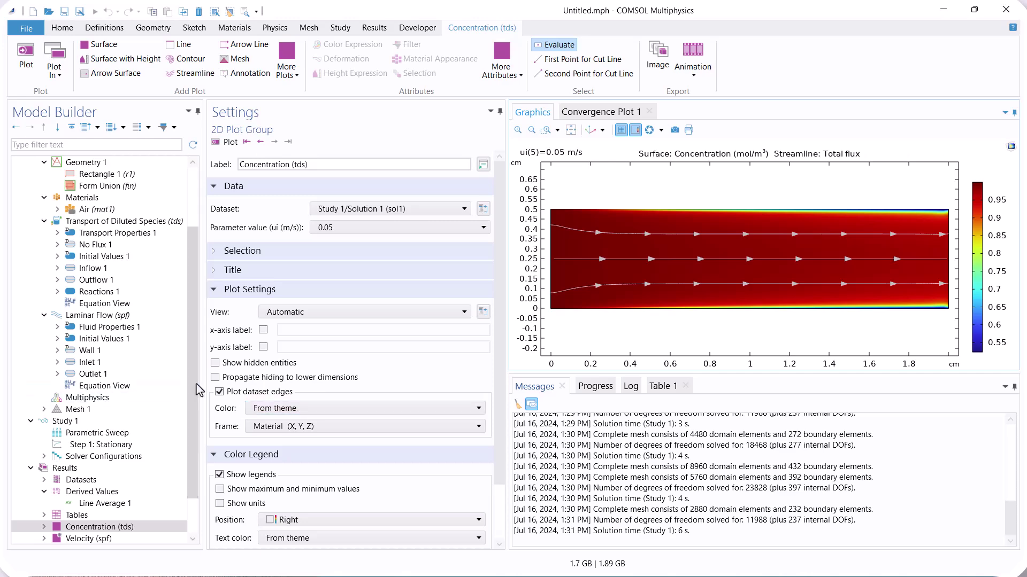
Step: Select Line Average 1 under Derived Values after solving the ui sweep
left_click(177, 453)
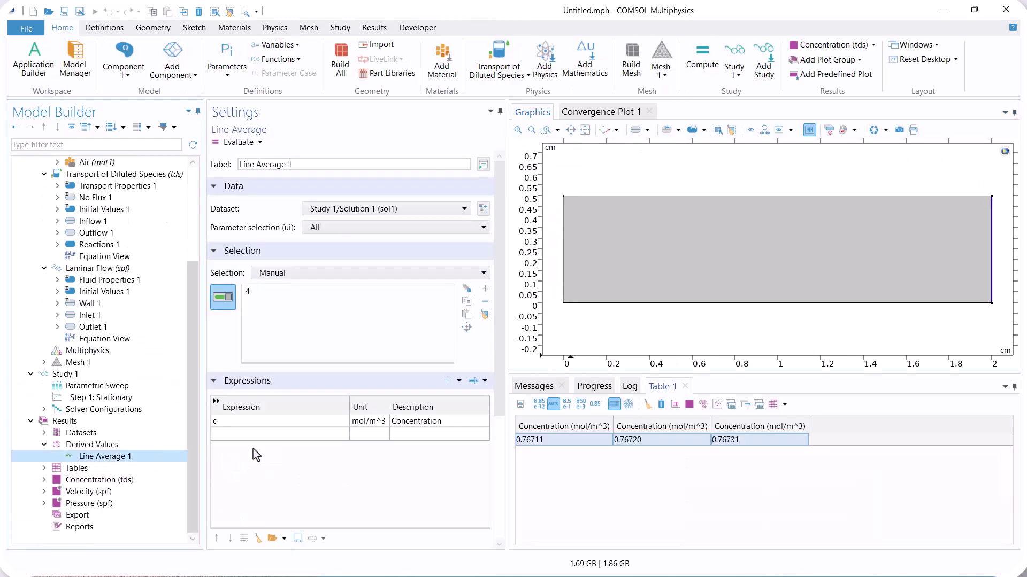
Step: Clear Table 1, evaluate outlet concentration for all five ui values, and graph it versus ui
left_click(662, 404)
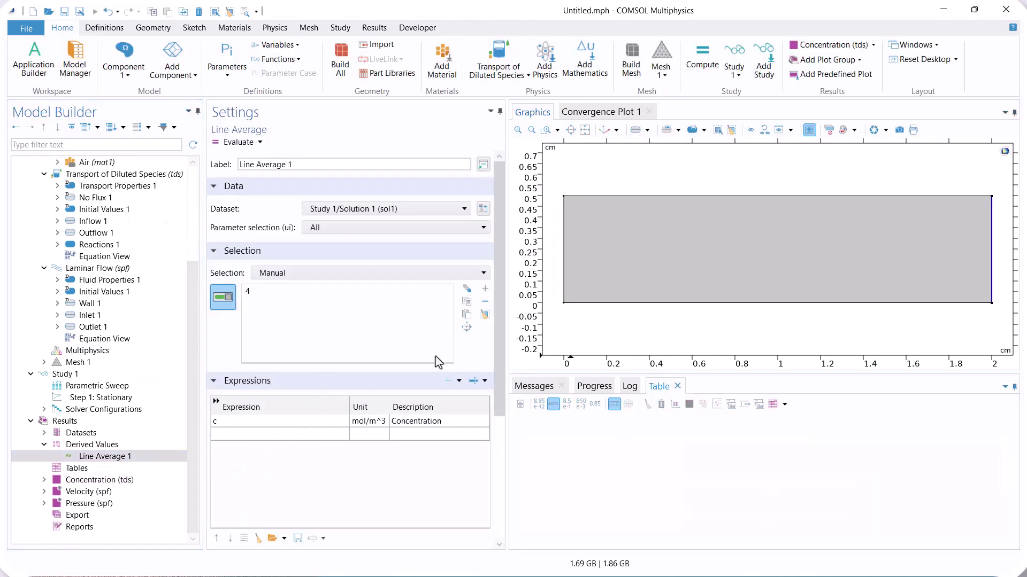
left_click(235, 143)
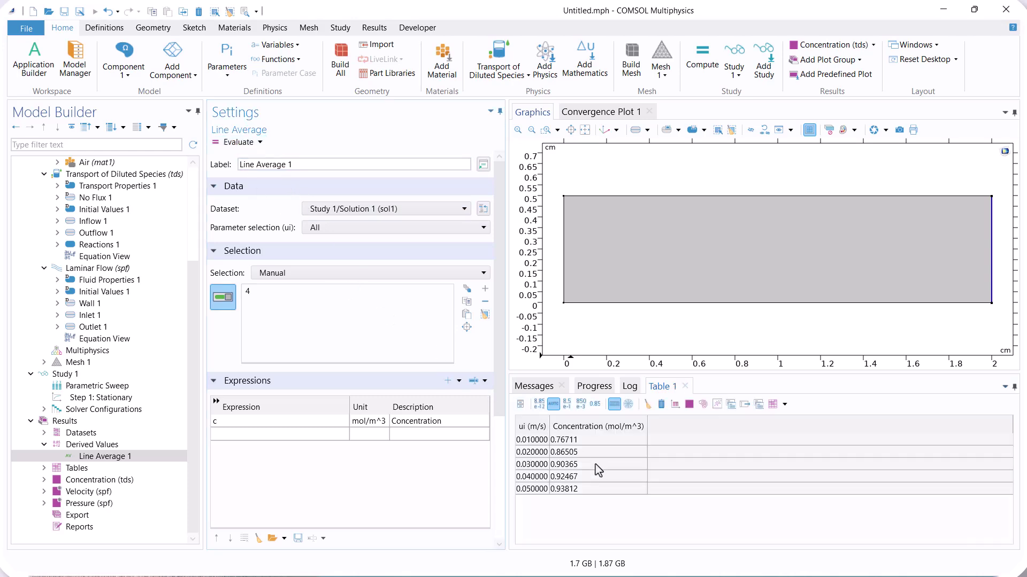
left_click(675, 404)
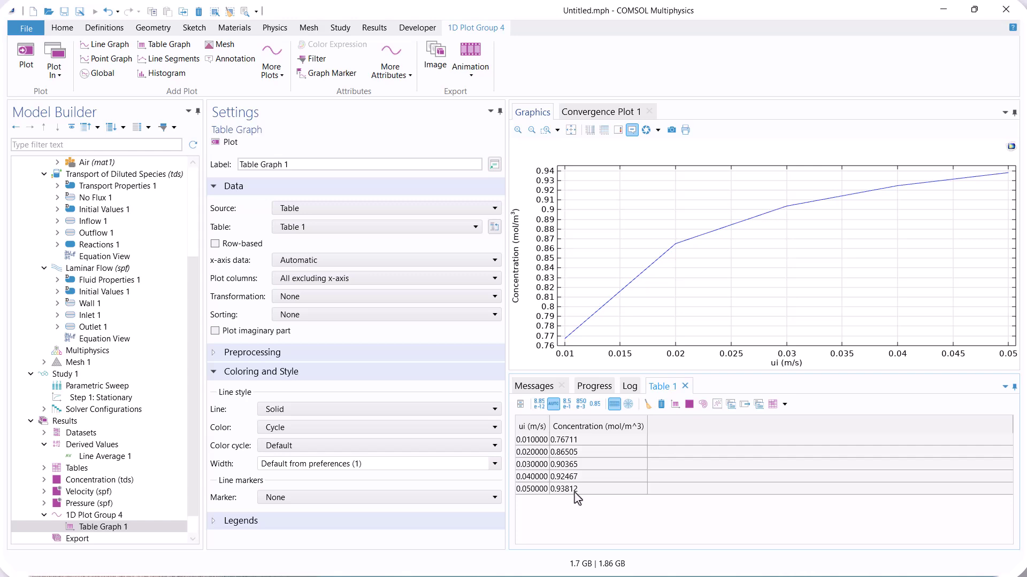
Step: Change the Parametric Sweep parameter from ui to reaction constant k
left_click(129, 386)
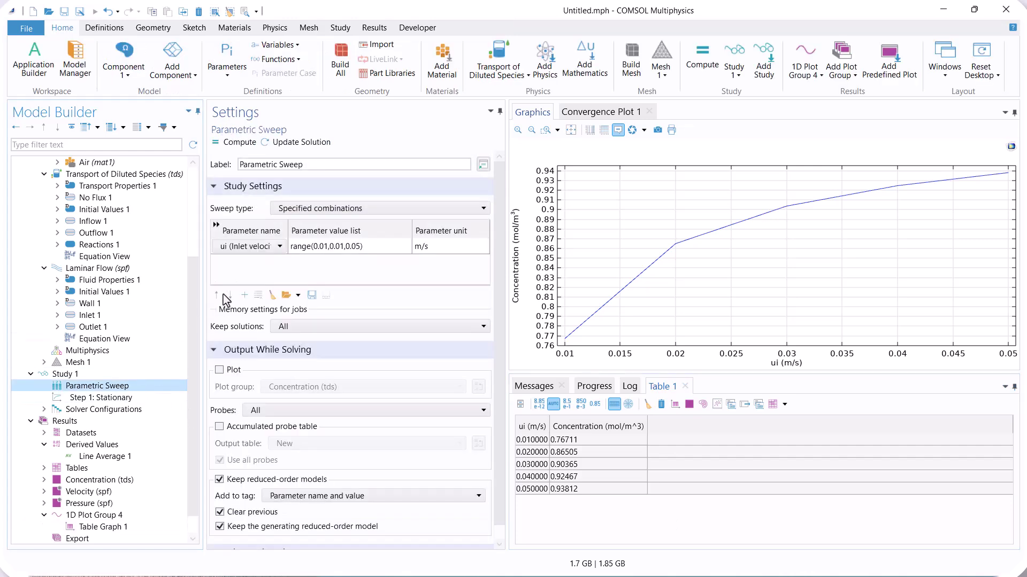
left_click(280, 247)
left_click(251, 270)
Step: Give k five values from 0.1 to 1 and compute the sweep
left_click(372, 248)
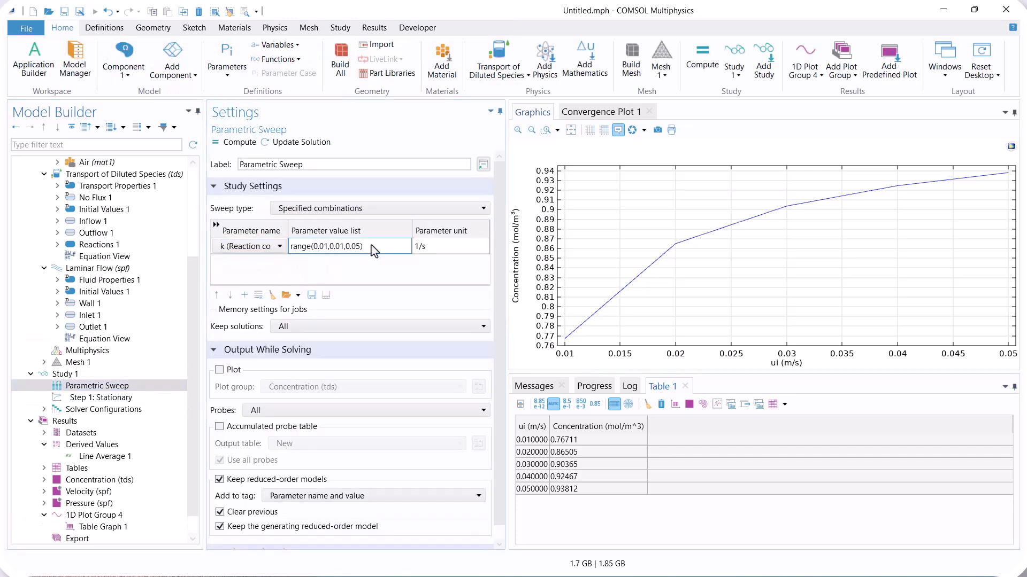
left_click(326, 295)
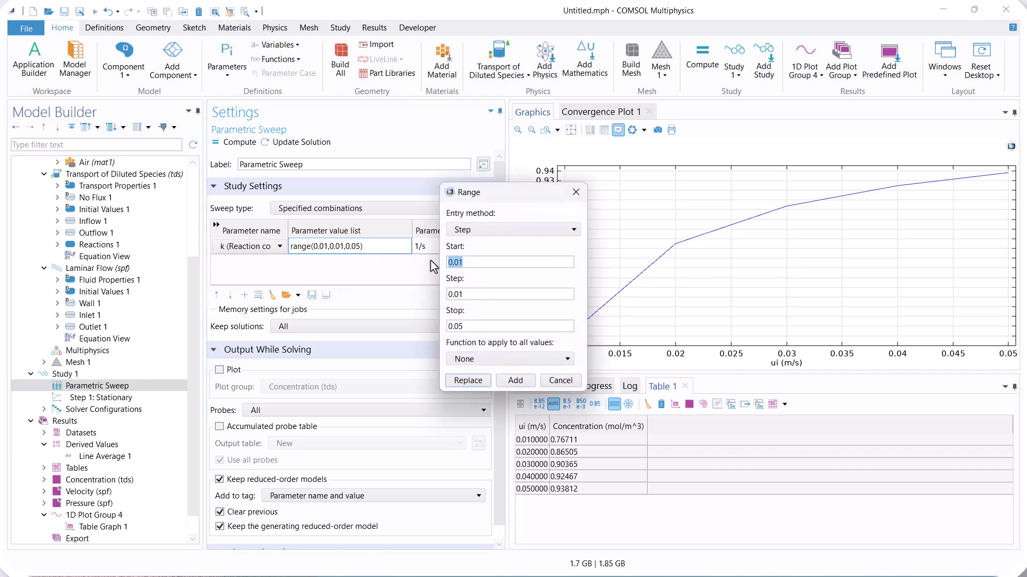
key("shift+Tab")
key("alt+Down")
key("Down")
key("Return")
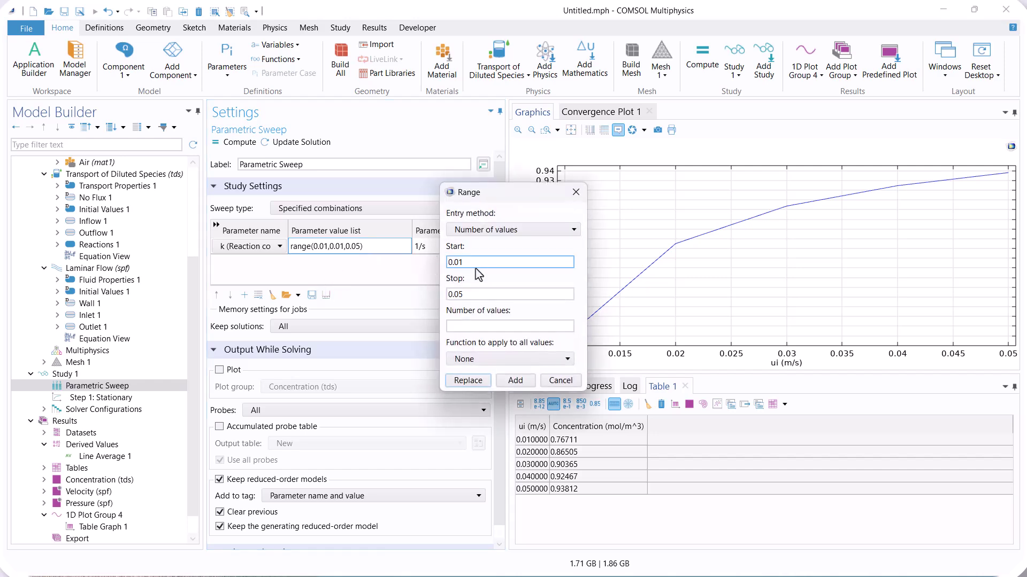
type("0.1")
double_click(451, 294)
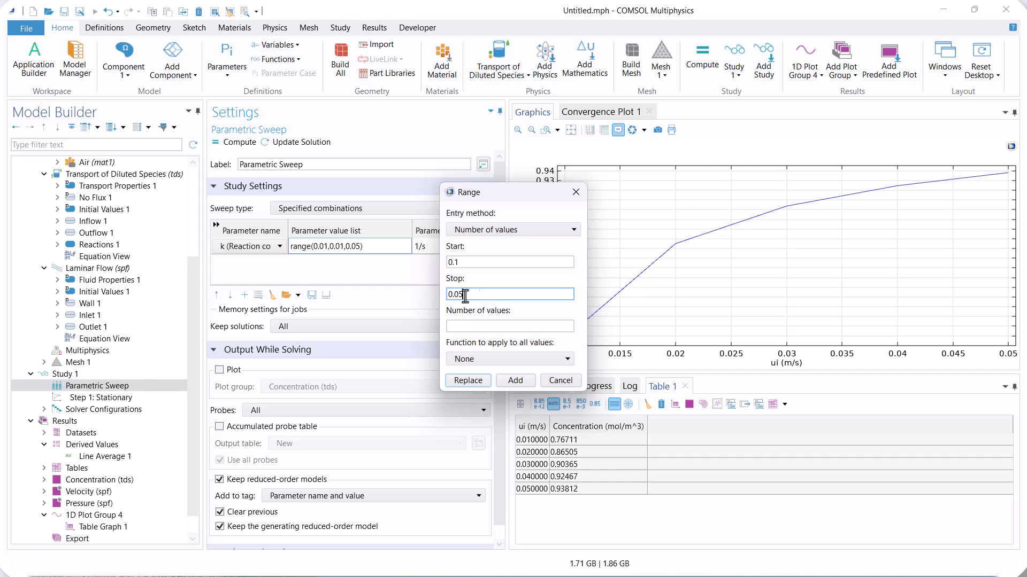
type("1")
left_click(481, 326)
type("5")
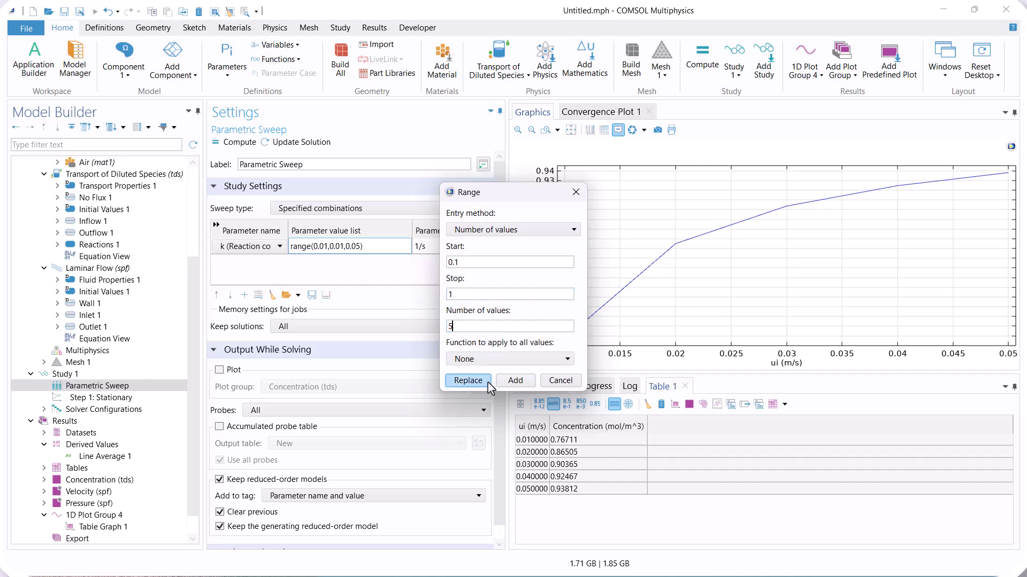
left_click(468, 380)
left_click(241, 142)
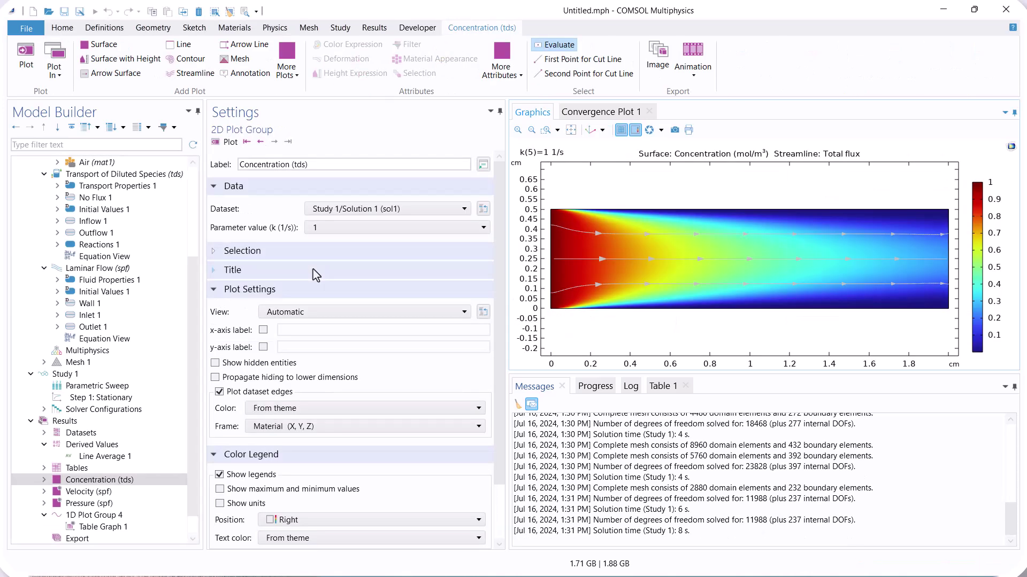
left_click(571, 129)
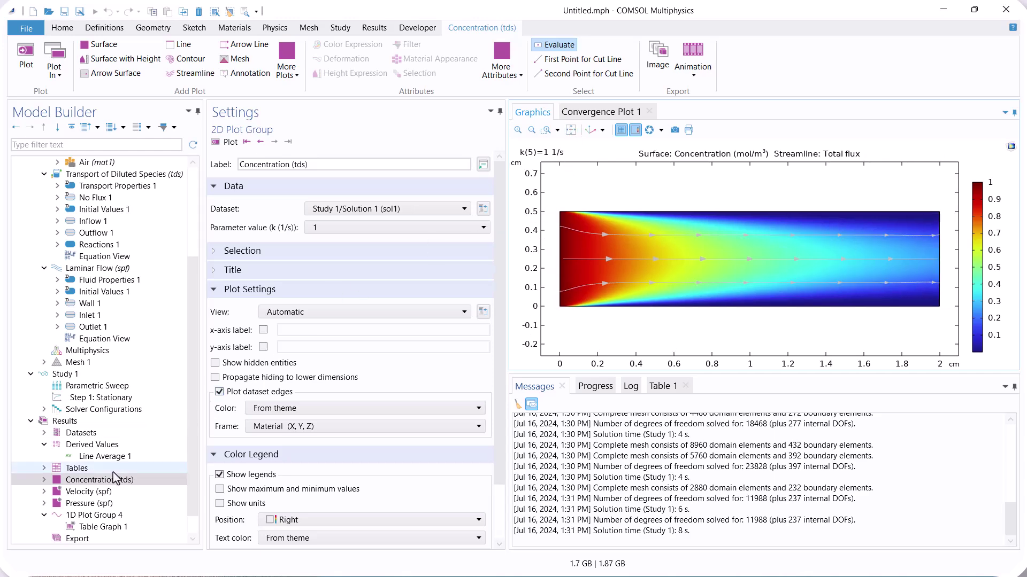
left_click(332, 227)
left_click(331, 238)
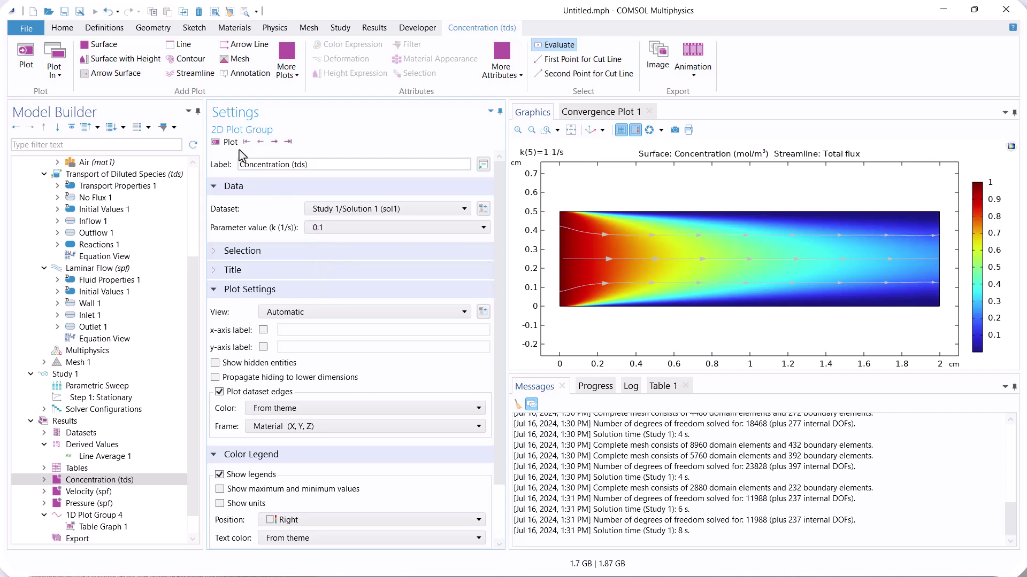
left_click(231, 142)
left_click(322, 229)
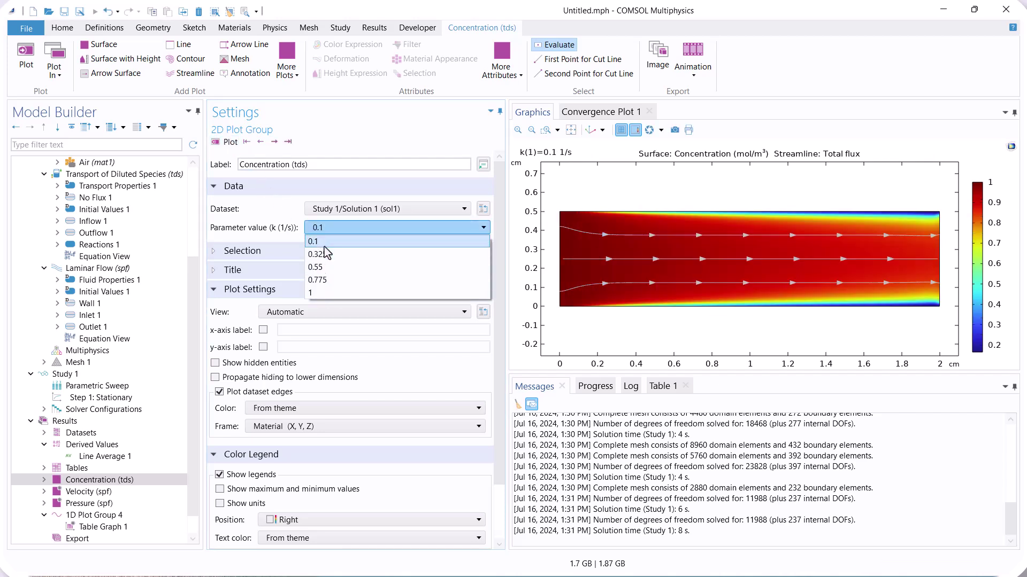
left_click(325, 254)
left_click(231, 142)
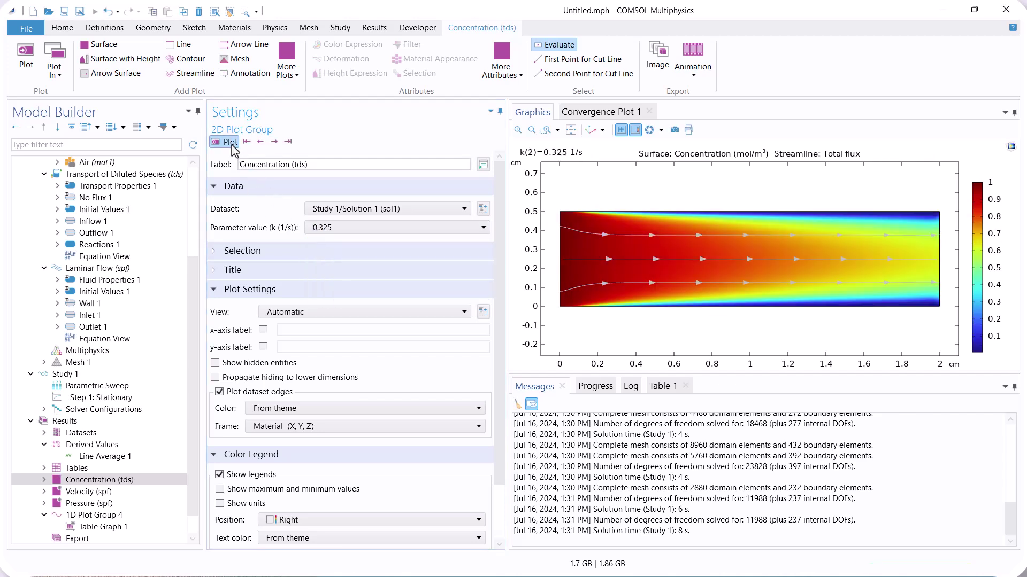
left_click(338, 229)
left_click(340, 267)
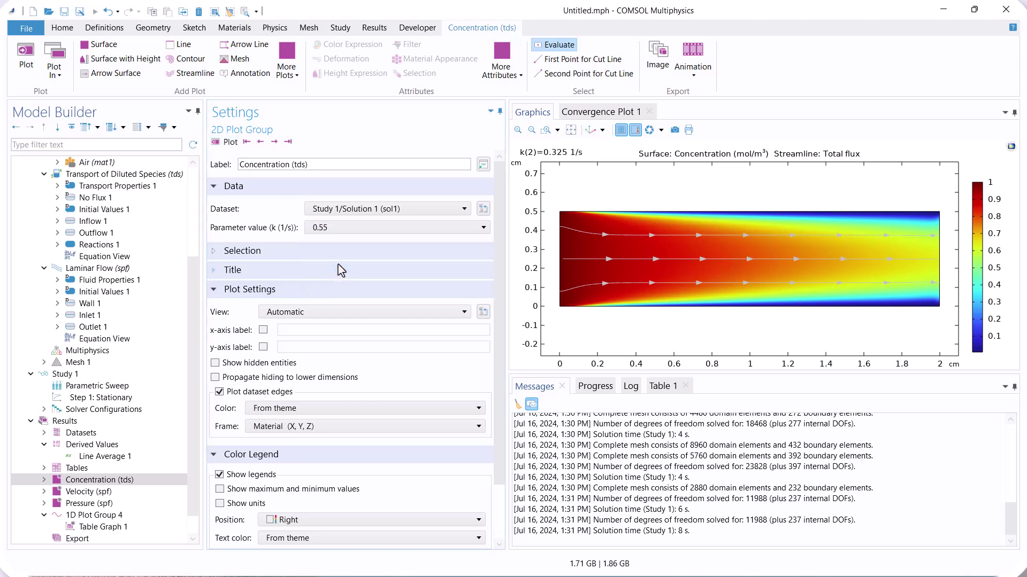
left_click(225, 143)
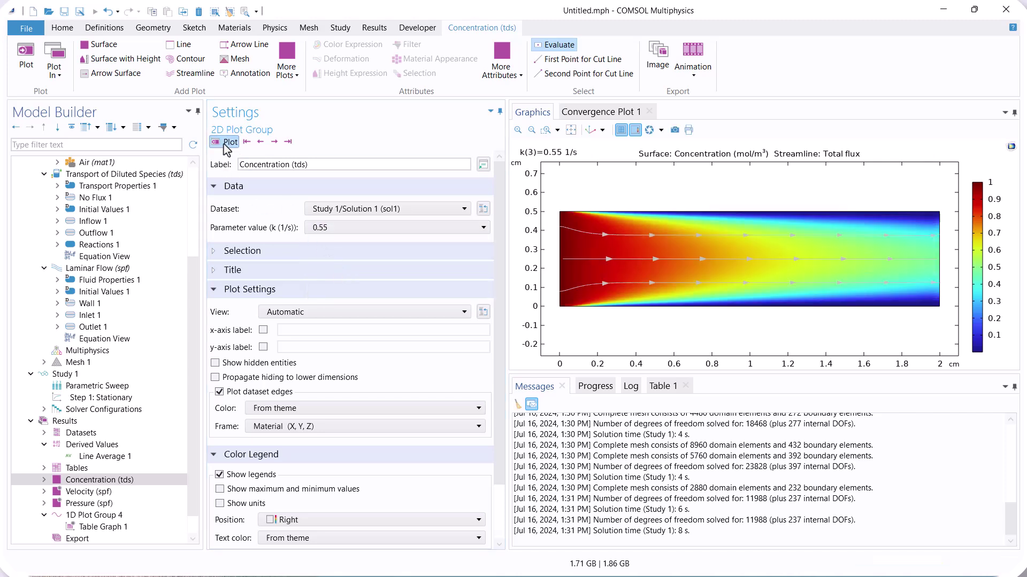
left_click(335, 234)
left_click(335, 278)
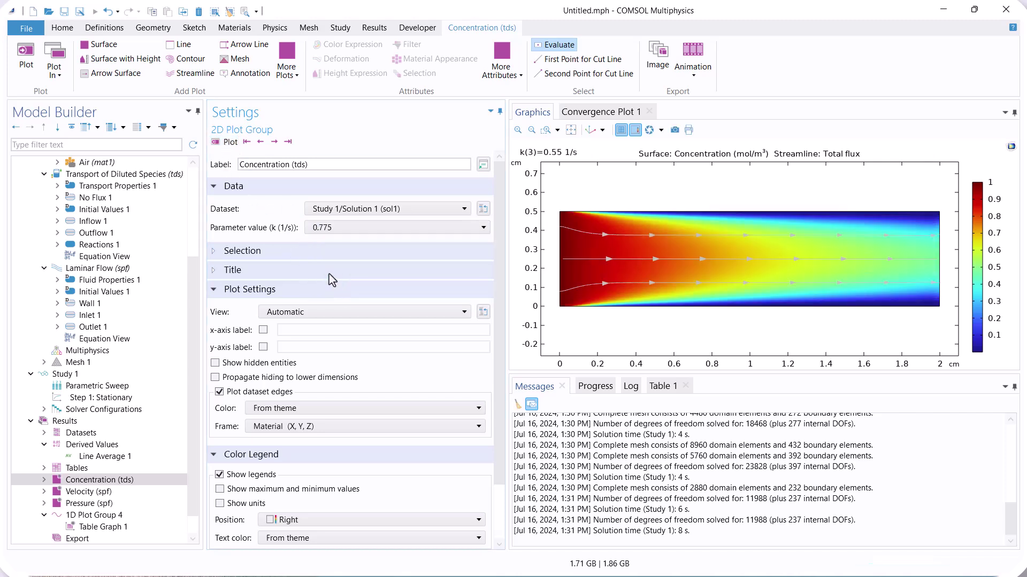
left_click(236, 145)
left_click(353, 230)
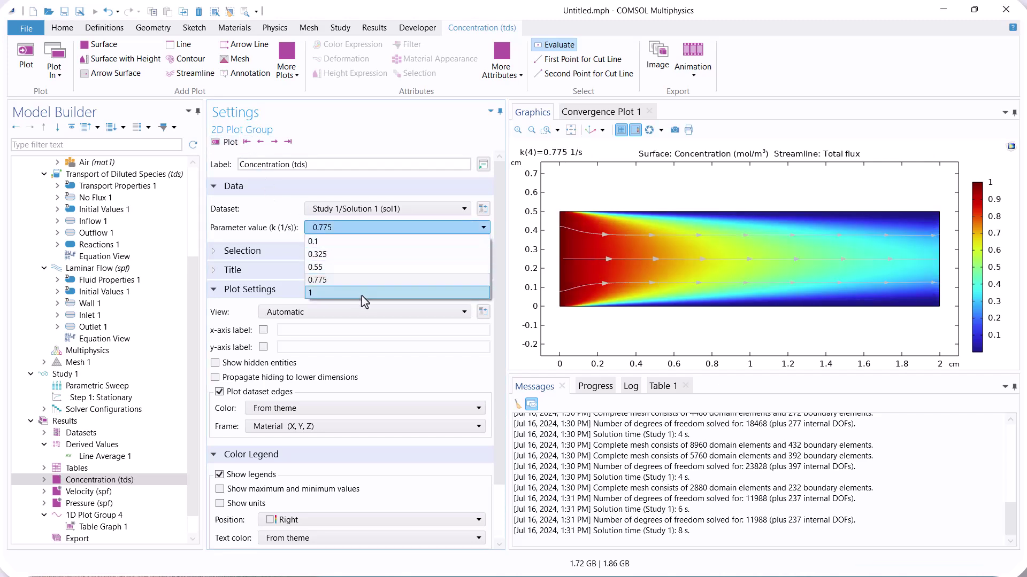
left_click(364, 293)
left_click(230, 144)
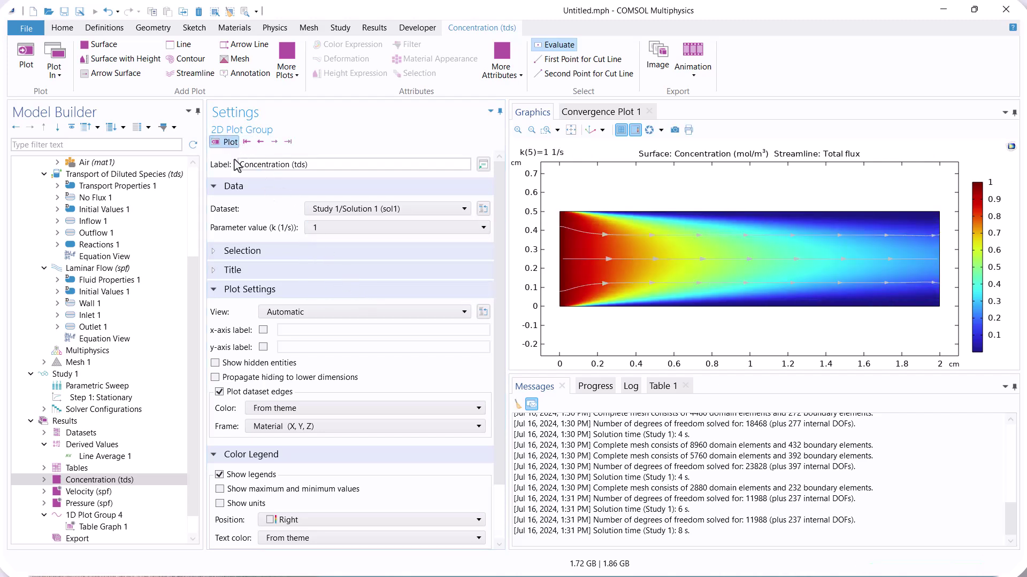
scroll(161, 492, "down", 1)
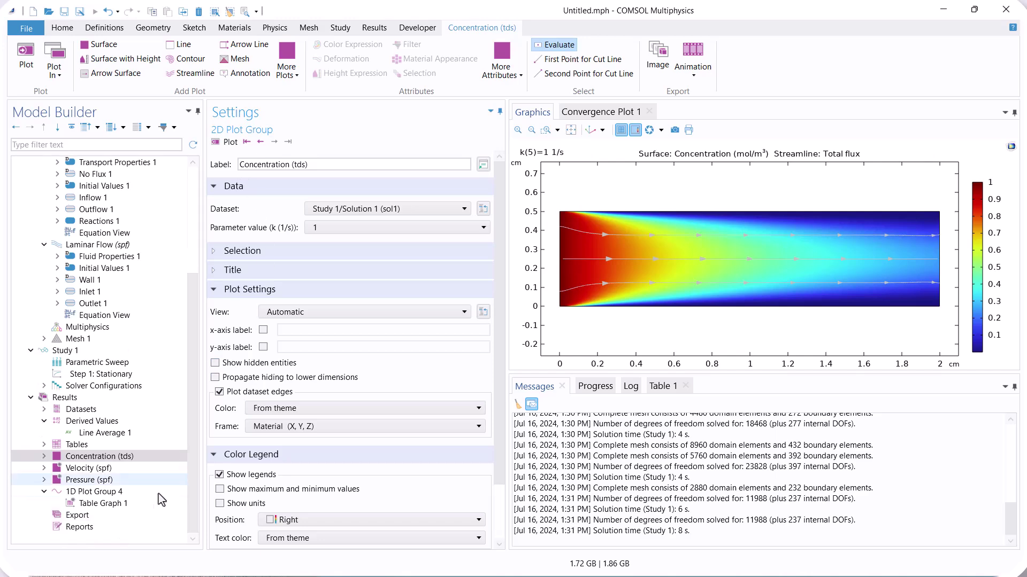
Step: Review Table 1's new k-sweep outlet values (0.76711 to 0.14689) from Line Average 1, then select Table Graph 1
left_click(105, 433)
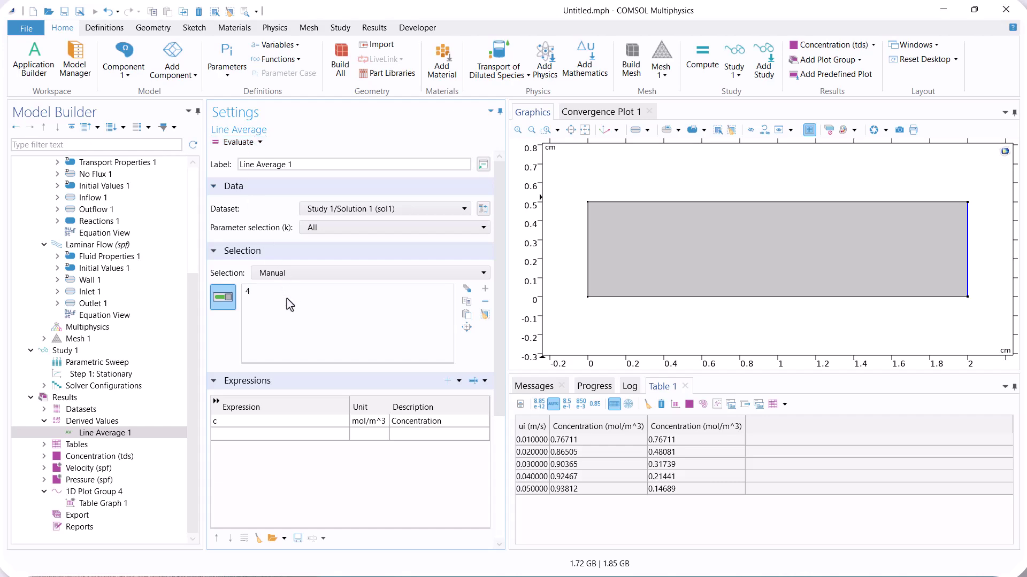
left_click(614, 464)
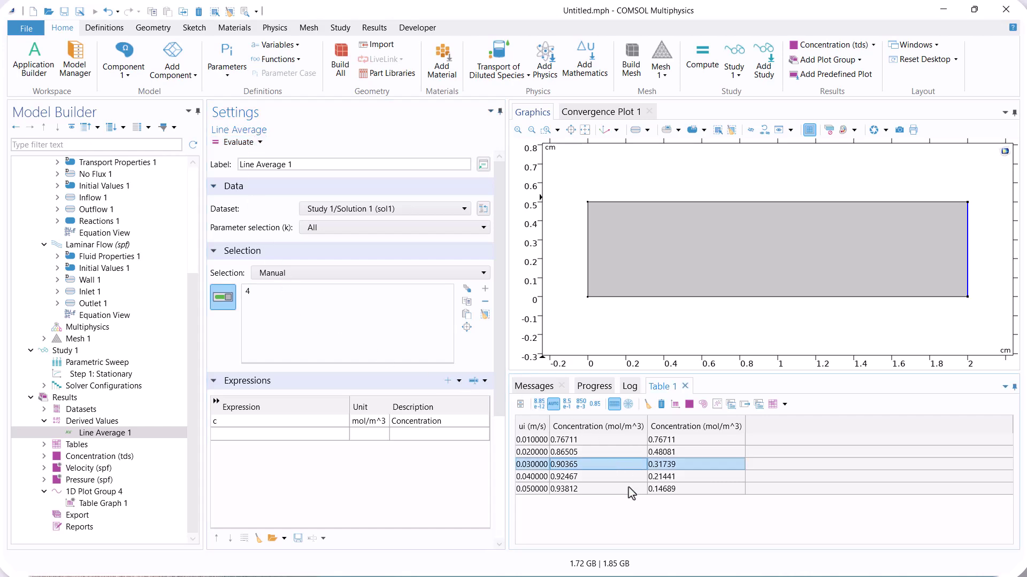
left_click(628, 488)
left_click(131, 507)
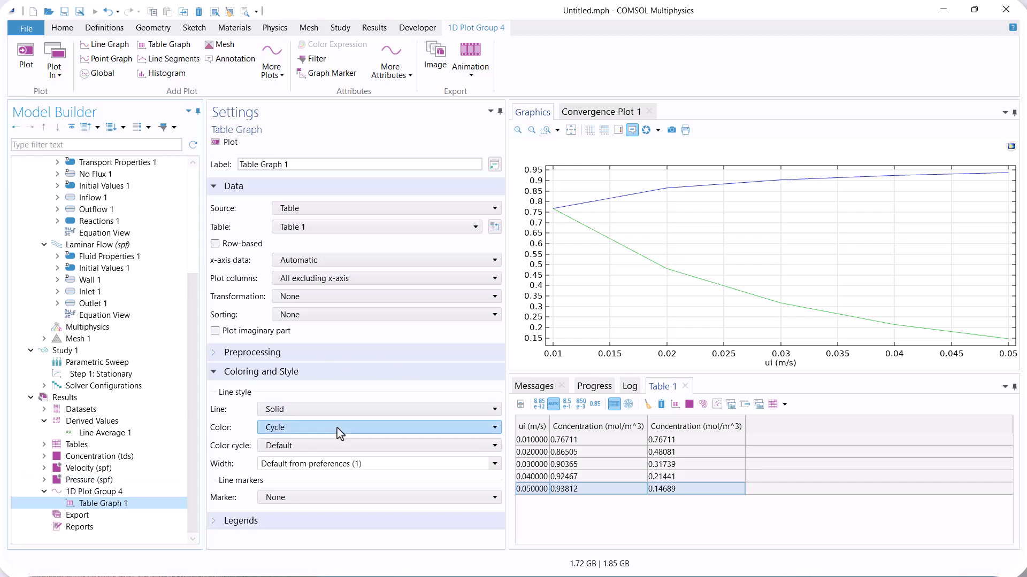
Step: Give Table Graph 1 triangle markers and a line width of 2
left_click(408, 499)
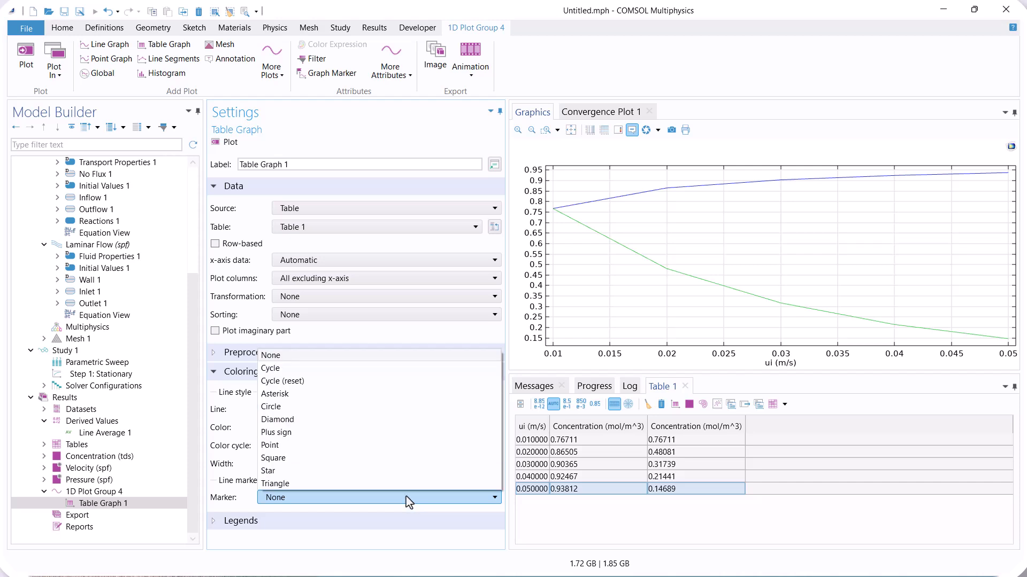
left_click(347, 482)
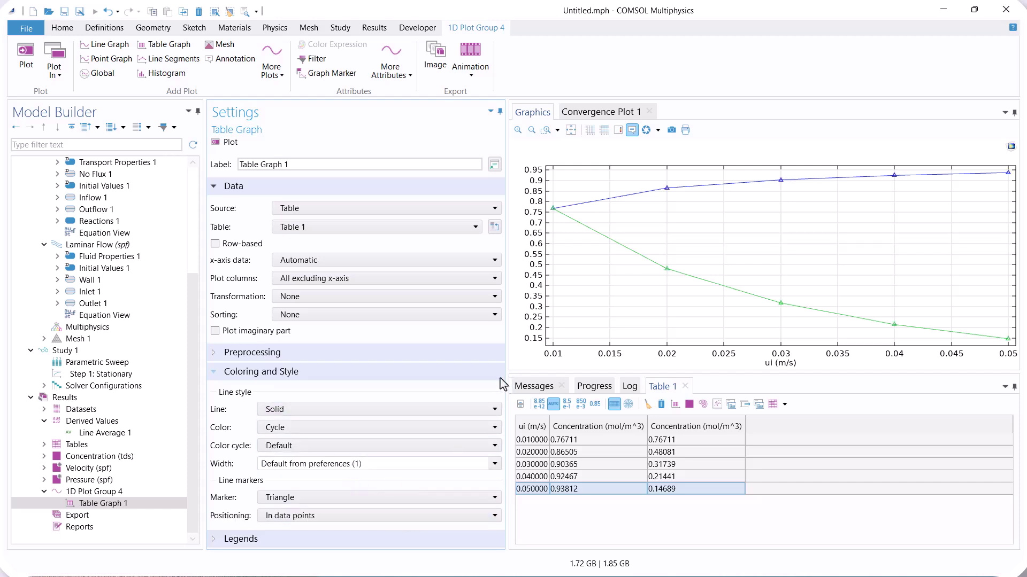
left_click(494, 464)
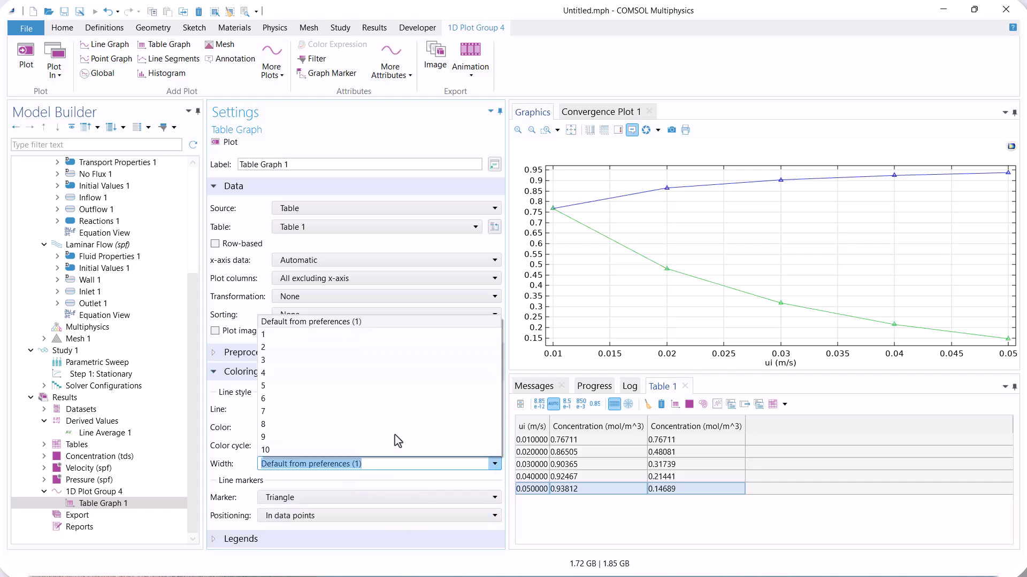
left_click(344, 374)
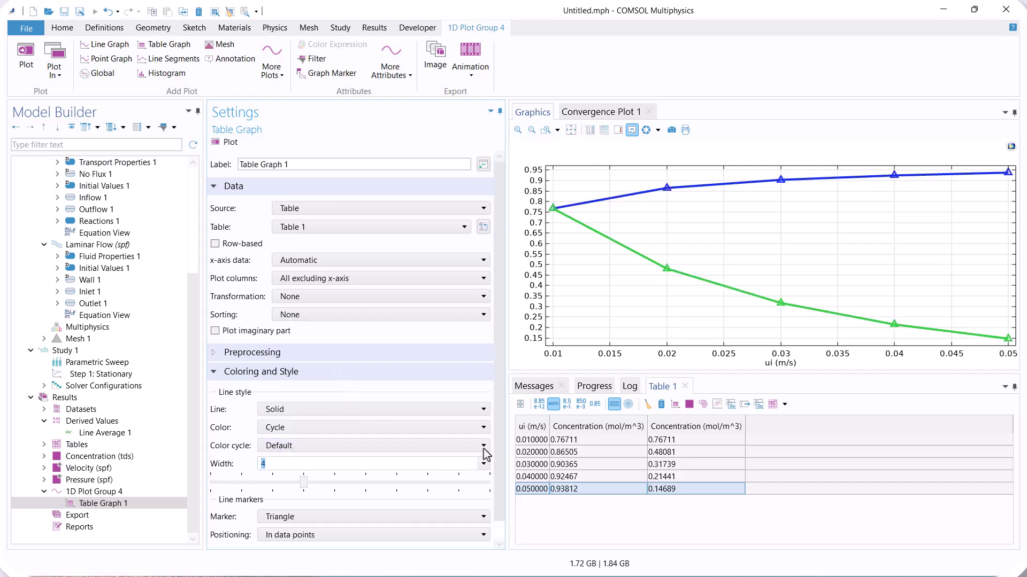
left_click_drag(304, 482, 242, 486)
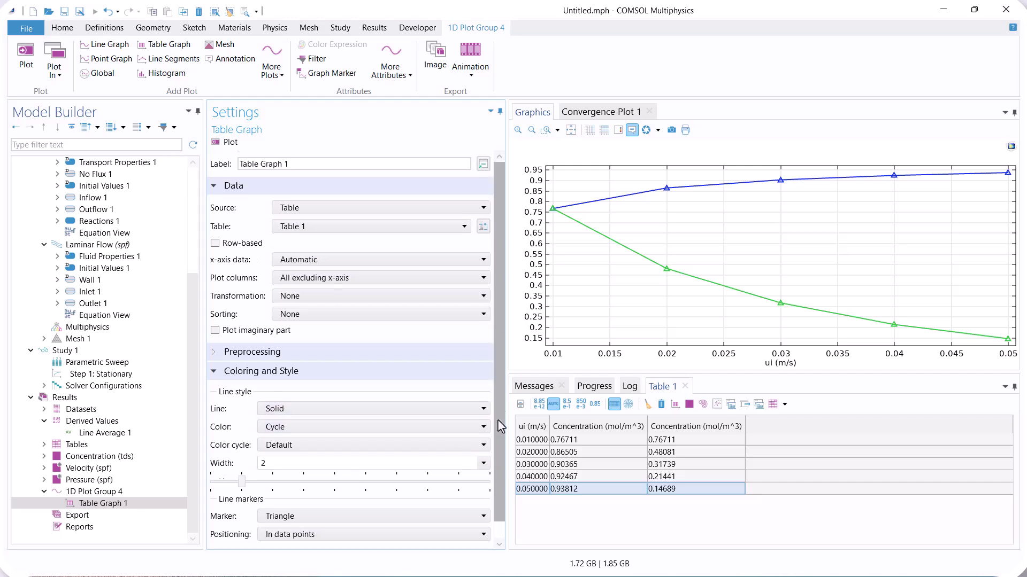
scroll(499, 424, "down", 1)
scroll(498, 465, "down", 7)
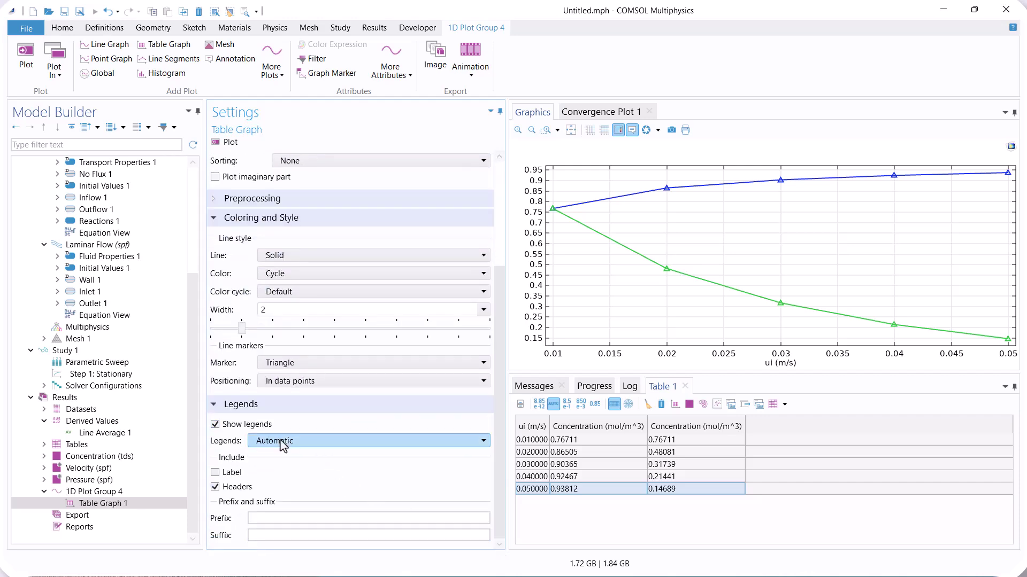
Step: Set legends to Manual, labelling the curves 'Concentration (mol/m^3) (ui)' and 'Concentration (mol/m^3) (k)'
left_click(284, 442)
left_click(309, 467)
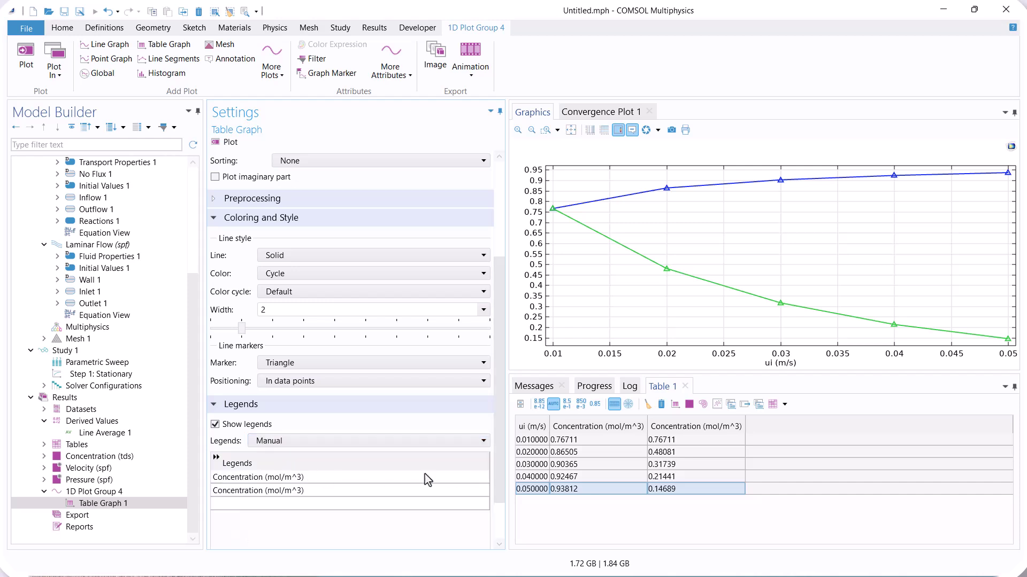
left_click(320, 476)
left_click(318, 477)
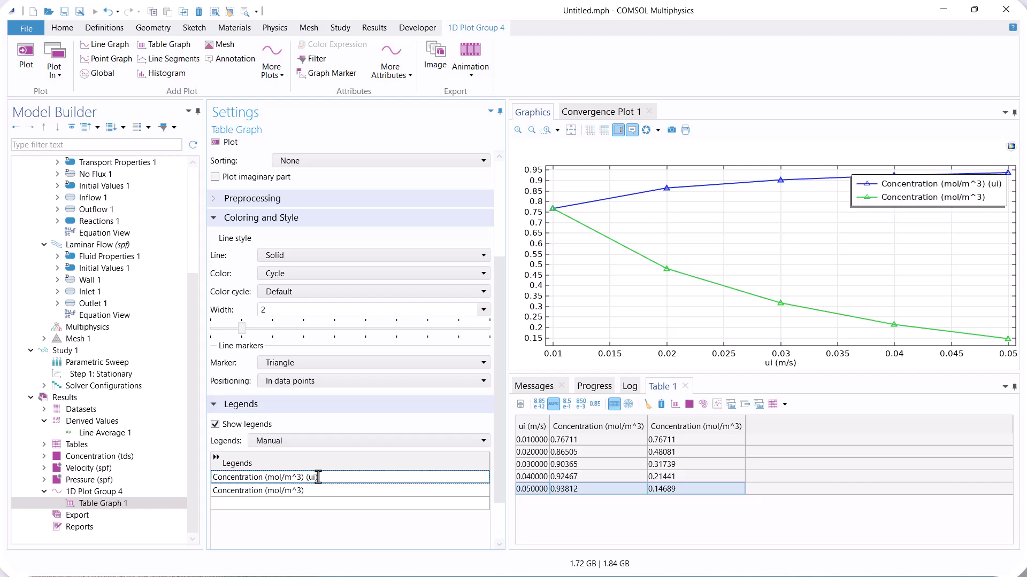
left_click(317, 490)
left_click(317, 490)
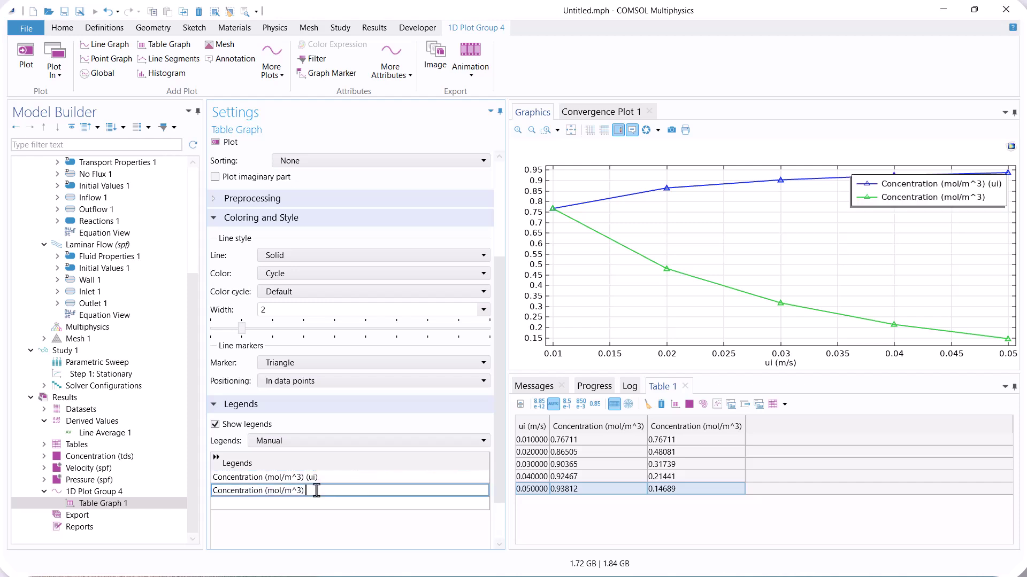
type("(k)")
key("Return")
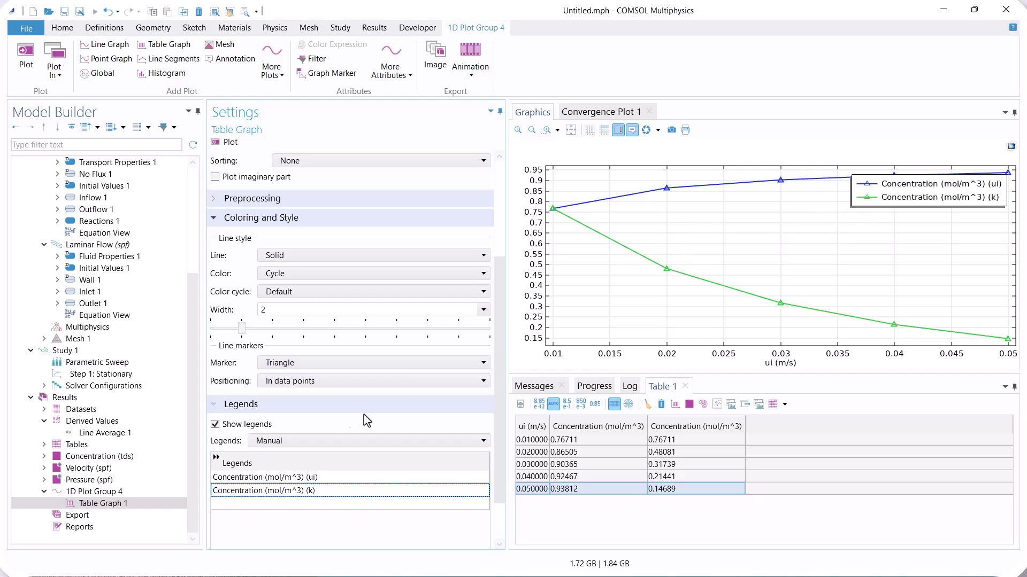
left_click(115, 491)
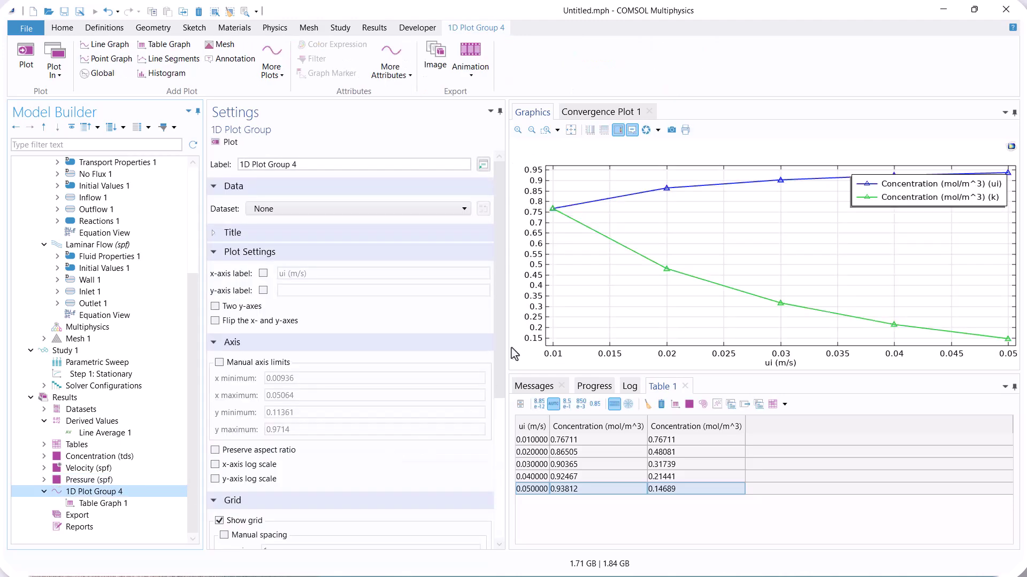
Step: Set the 1D Plot Group 4 legend position to Lower left
left_click_drag(500, 347, 500, 488)
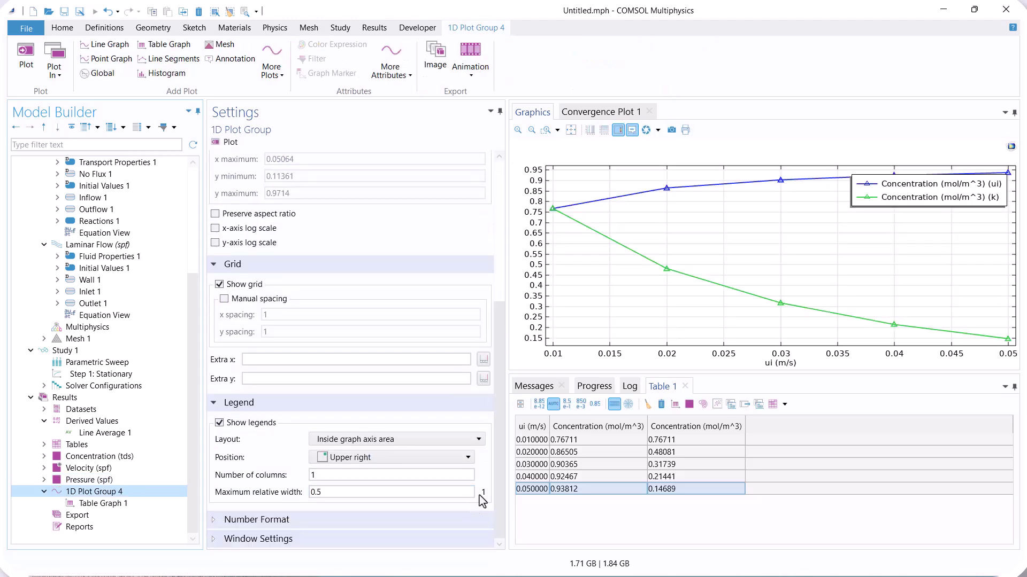
left_click(333, 476)
left_click(348, 458)
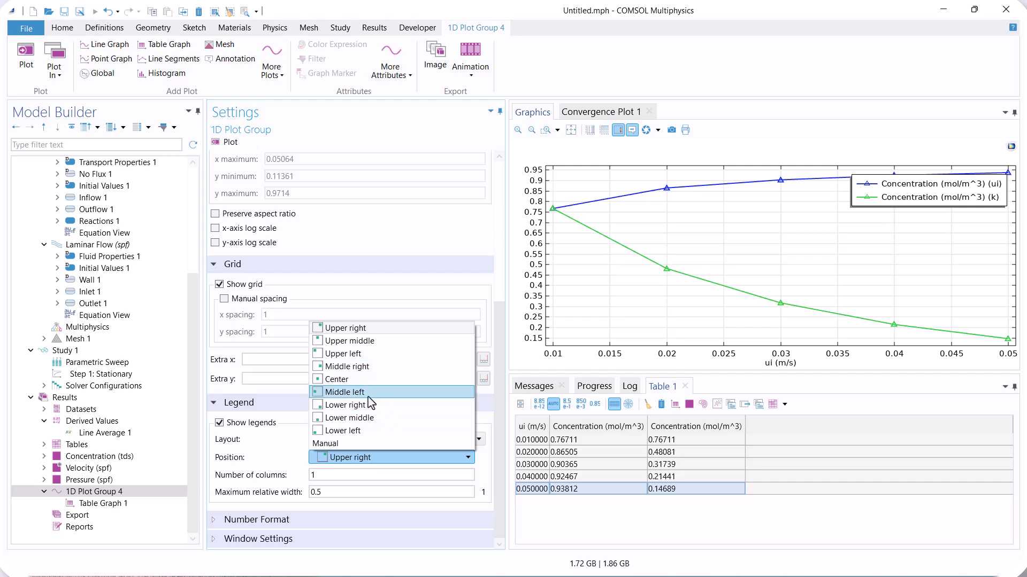
left_click(374, 431)
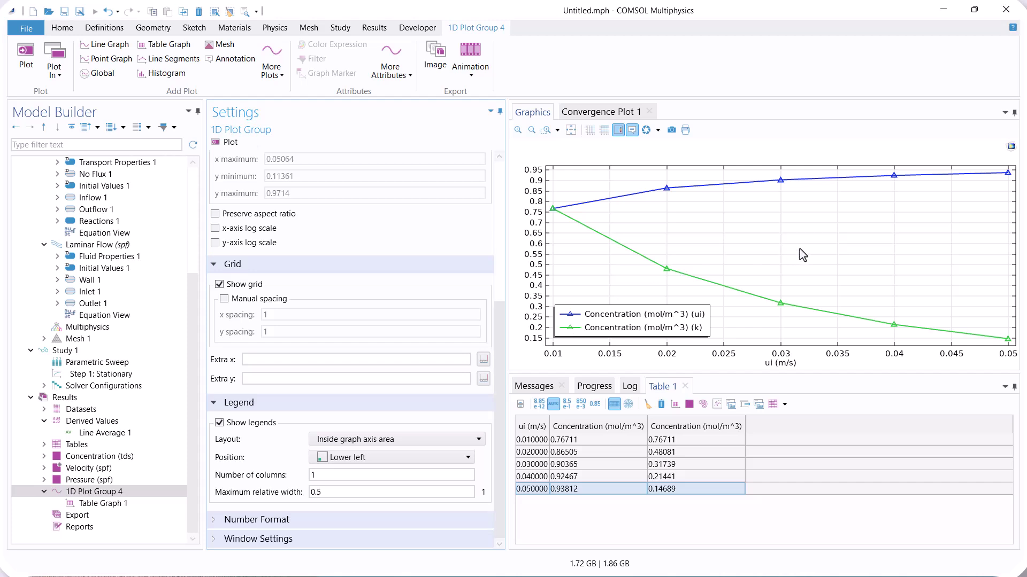